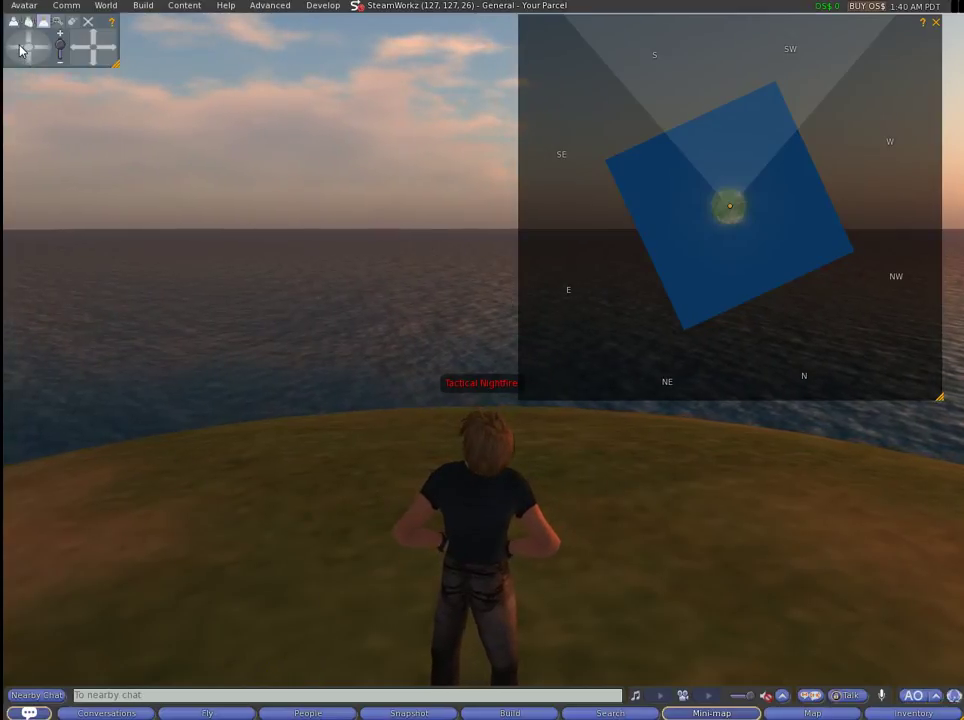
- Orbit and lower the camera to view the avatar from behind over the water
drag(20, 50, 20, 50)
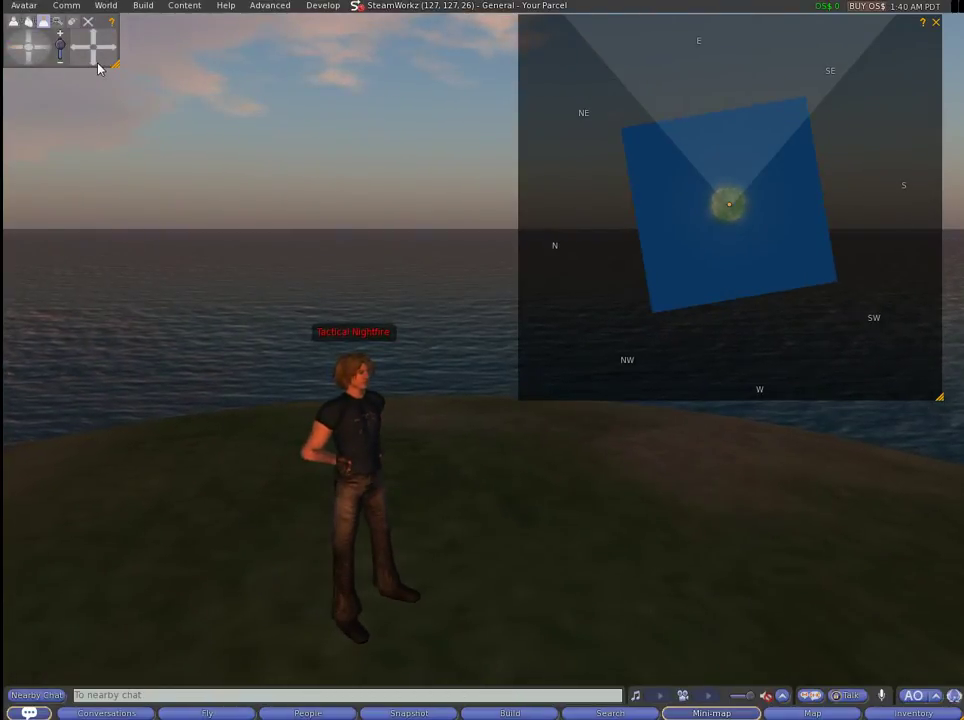
drag(99, 67, 99, 67)
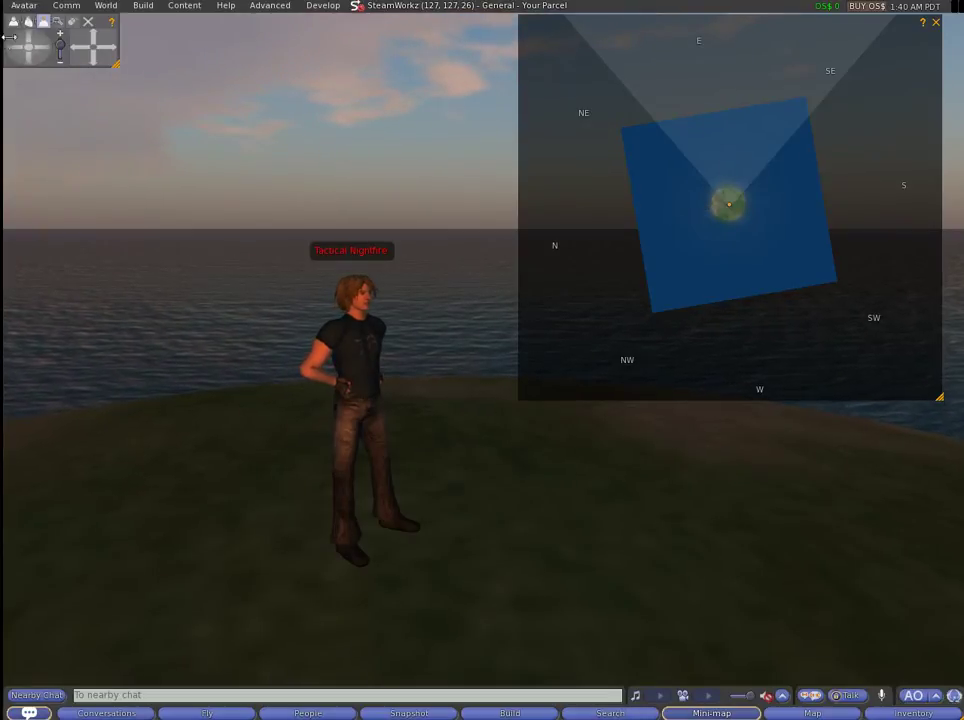
drag(15, 44, 33, 41)
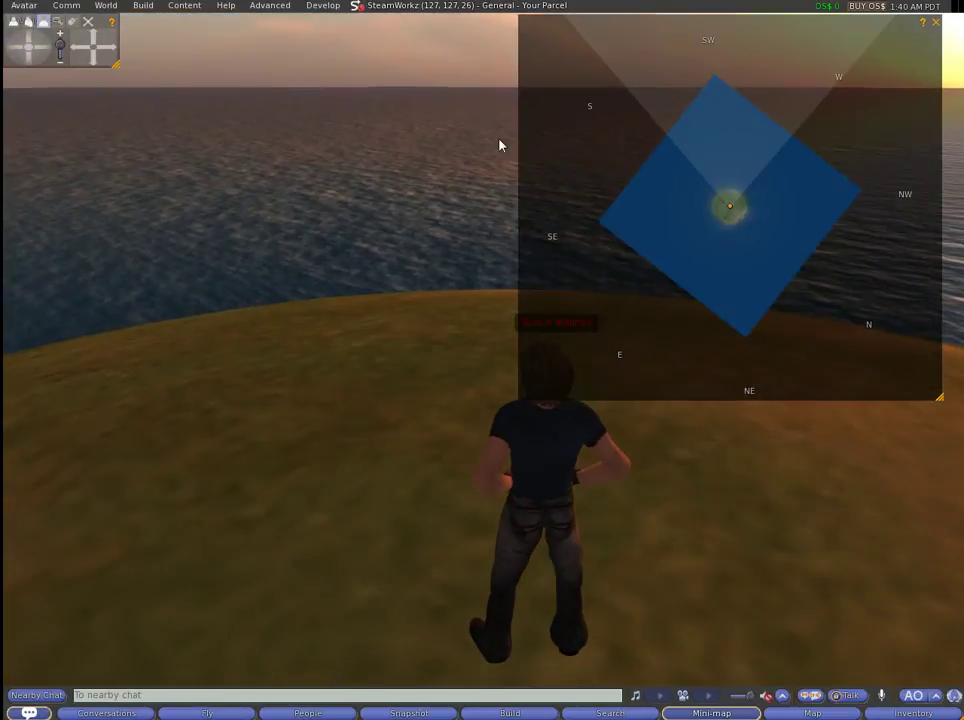
- Open About Land for the current parcel and clear its Name field
click(549, 8)
click(697, 119)
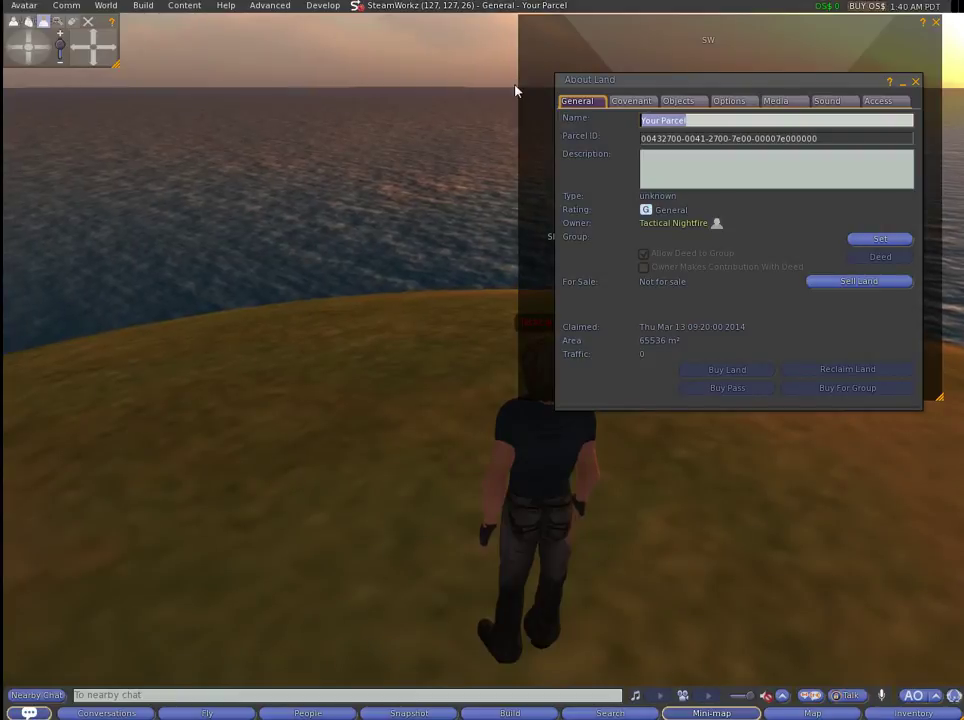
text(Steamz)
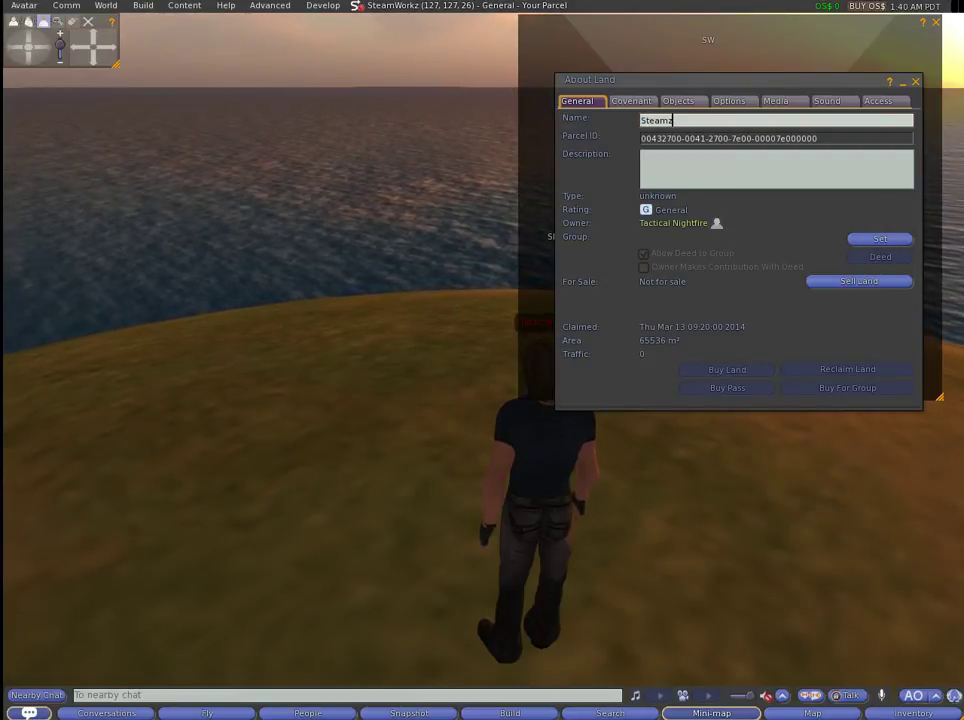
key(ctrl+a)
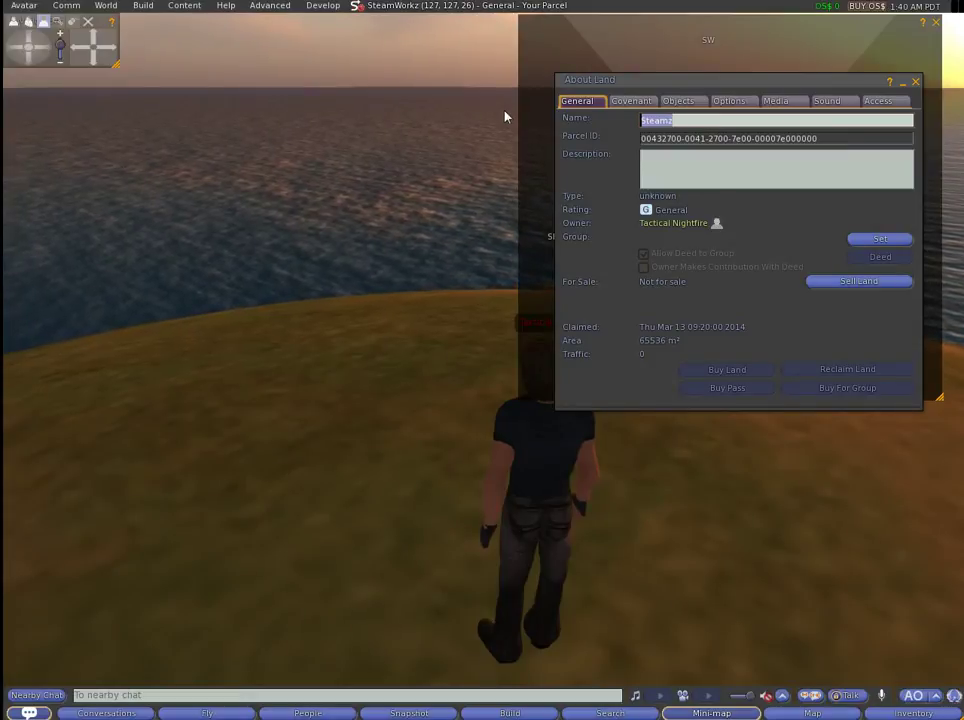
key(BackSpace)
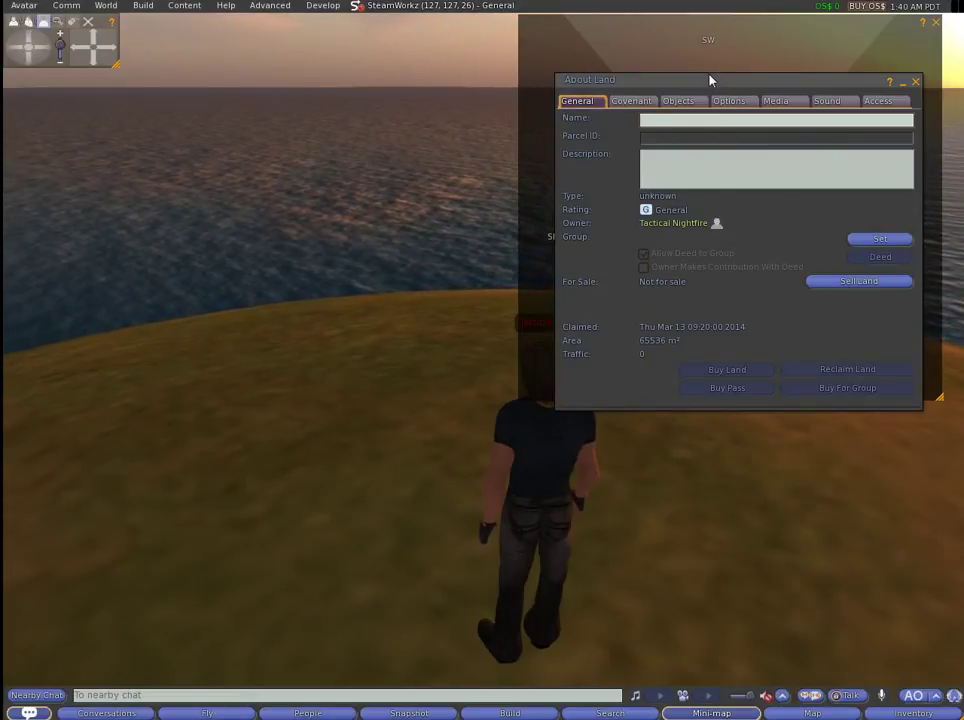
- On the Access tab, toggle public access on and off, cancel adding a resident, then close About Land
click(879, 101)
click(570, 122)
click(570, 122)
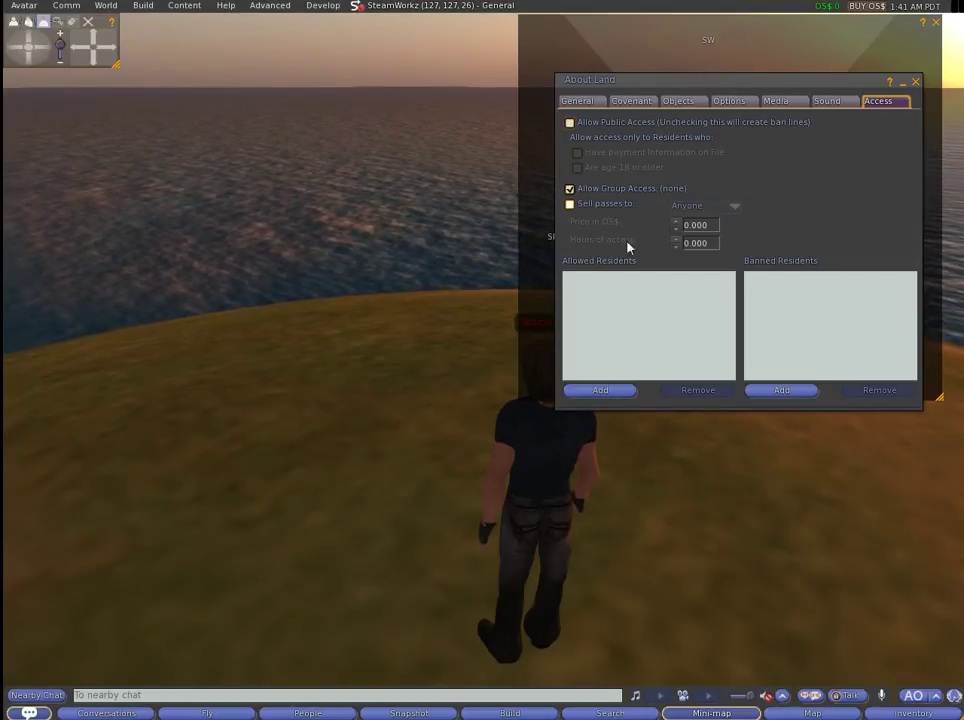
click(590, 390)
text(dfgfdfgf)
click(546, 81)
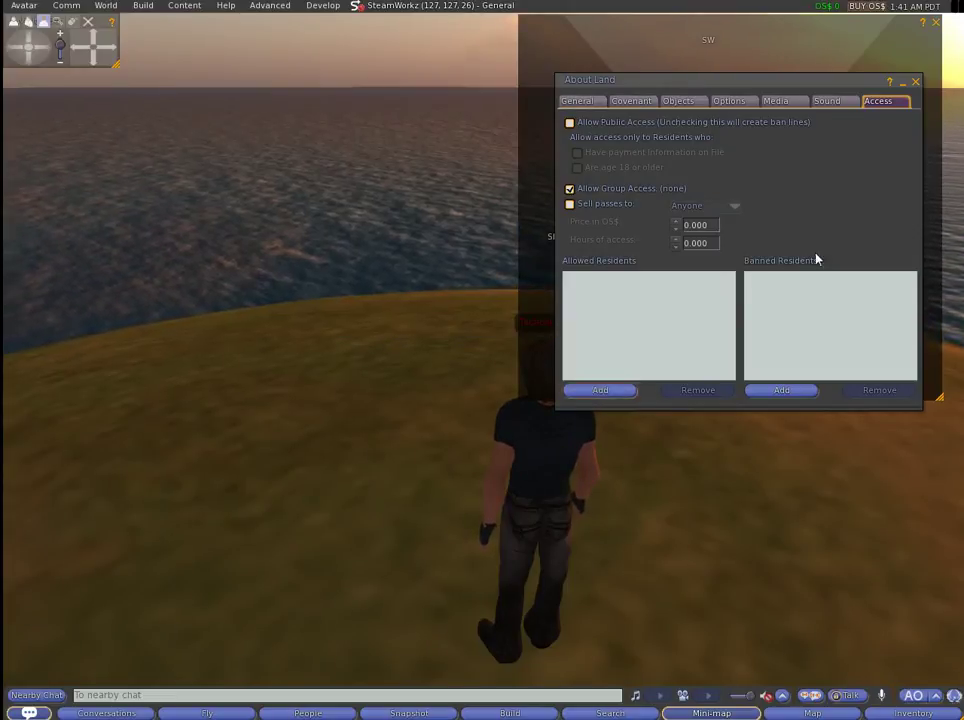
click(915, 82)
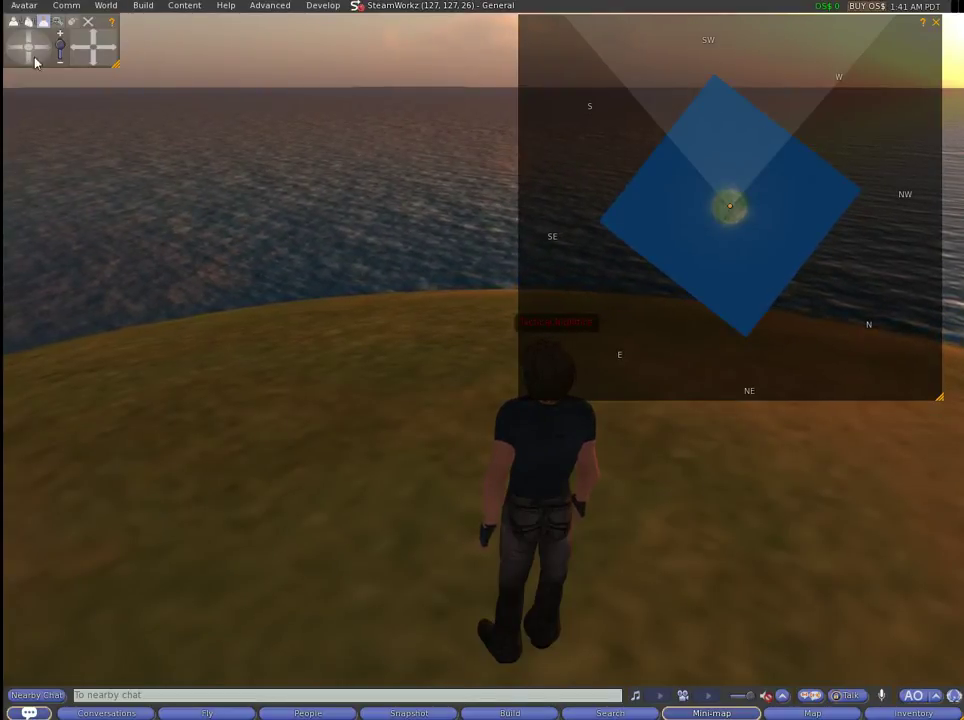
- Open World > Region Details at the Environment settings
drag(28, 50, 9, 56)
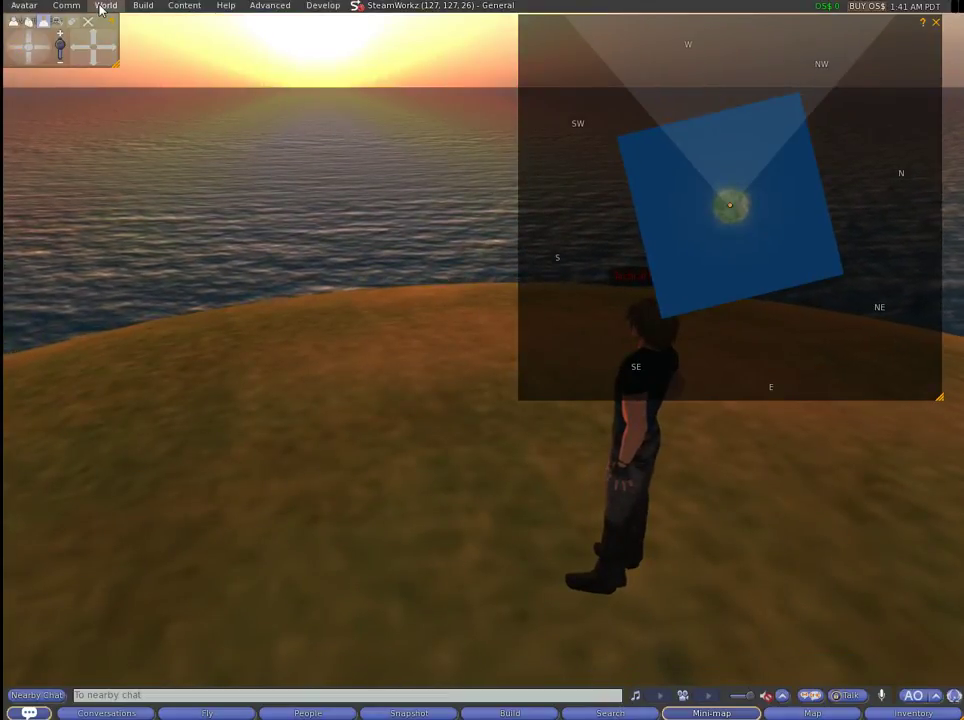
click(103, 6)
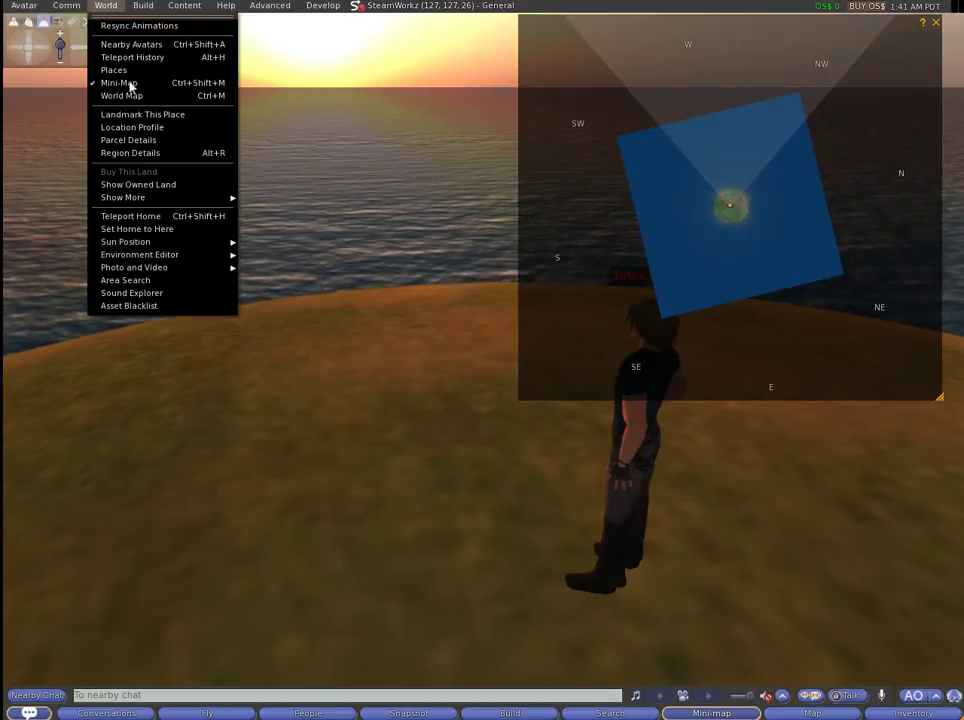
click(130, 154)
click(244, 37)
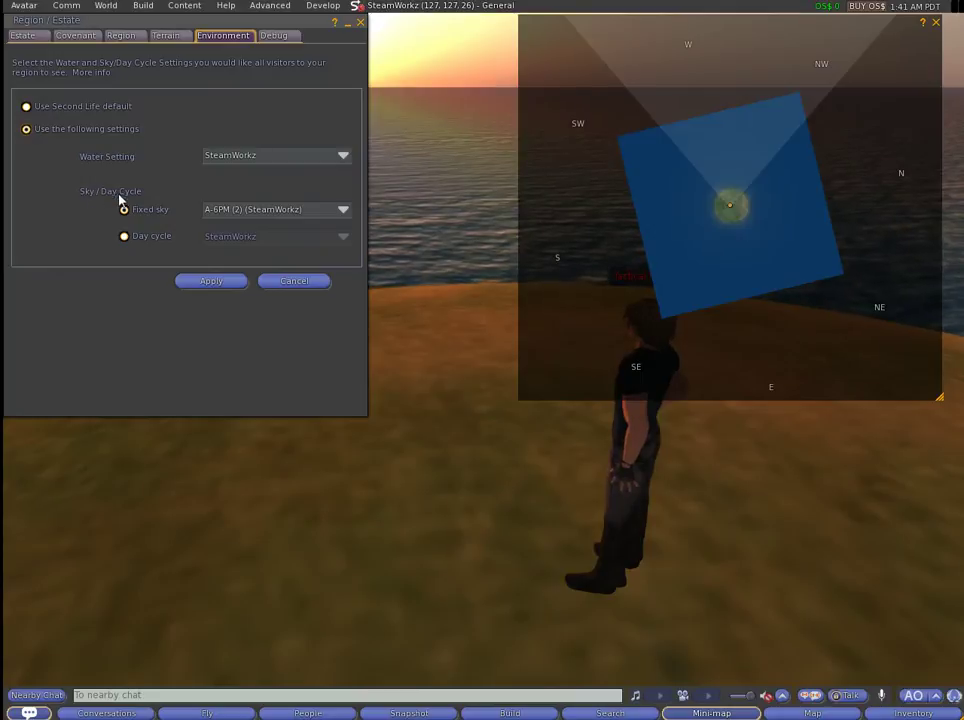
- Choose the A-6PM (2) fixed sky, apply and confirm it, then close Region/Estate
click(238, 211)
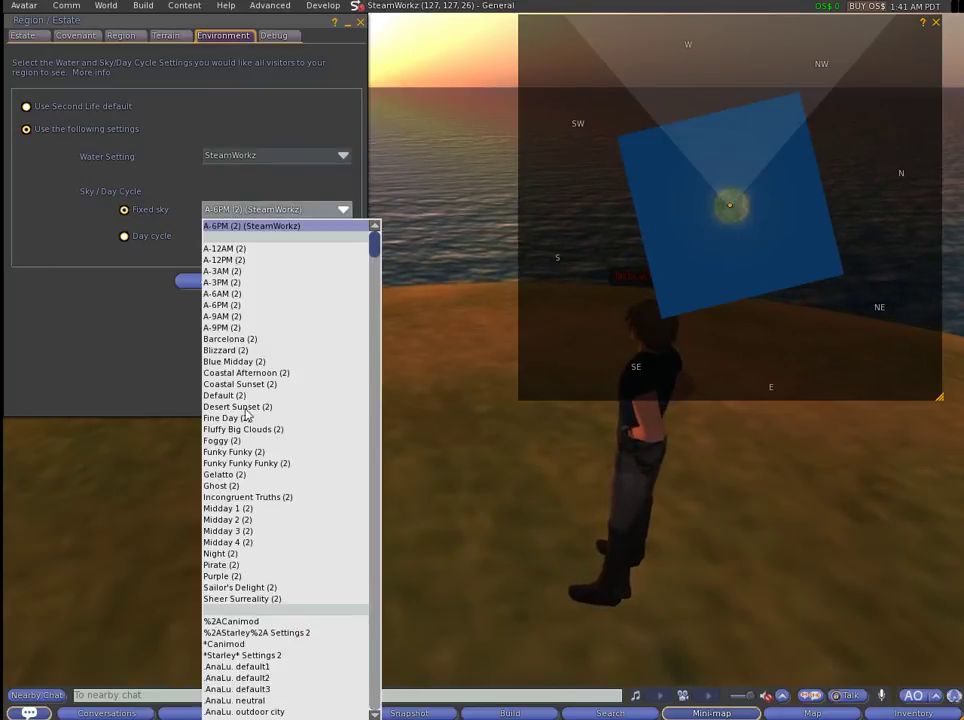
click(247, 305)
click(222, 282)
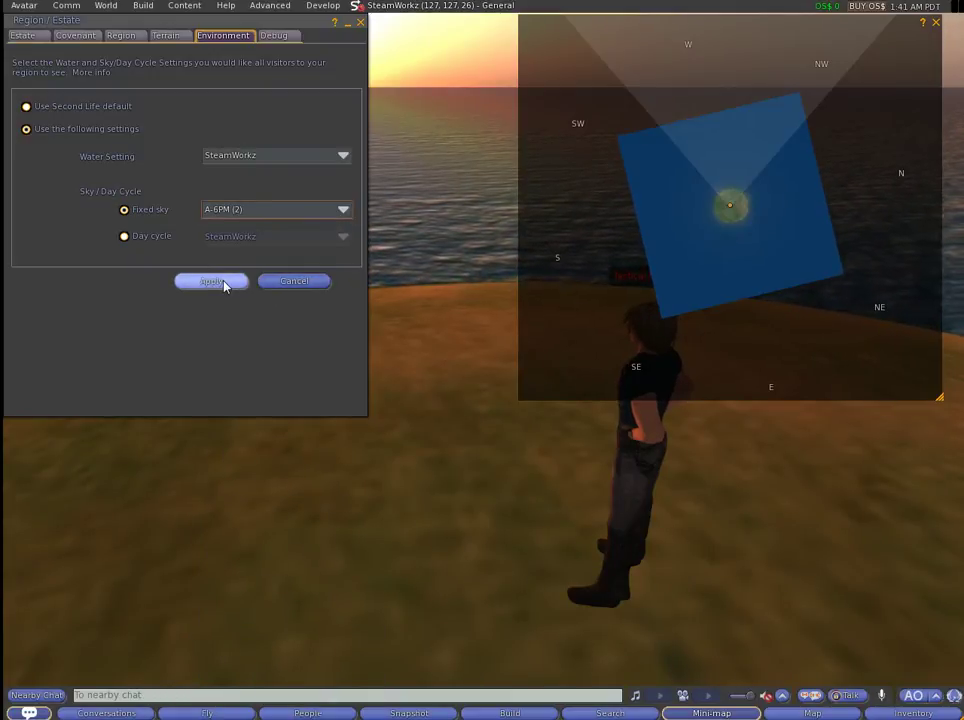
click(224, 283)
click(360, 27)
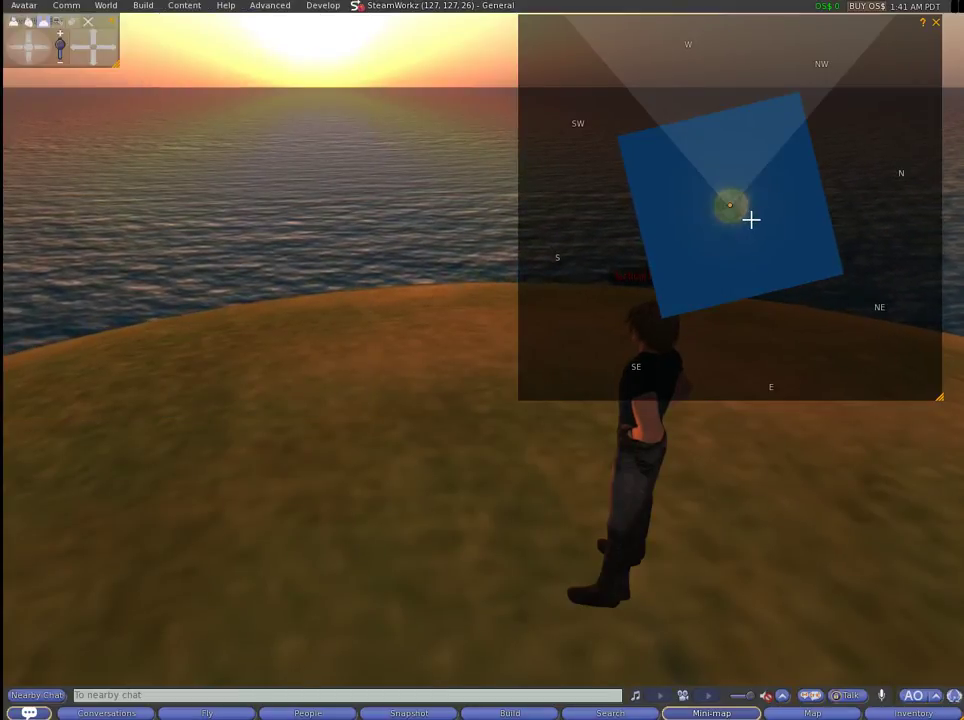
- Zoom out the mini-map and turn the avatar to face north
scroll(710, 175, down, 1)
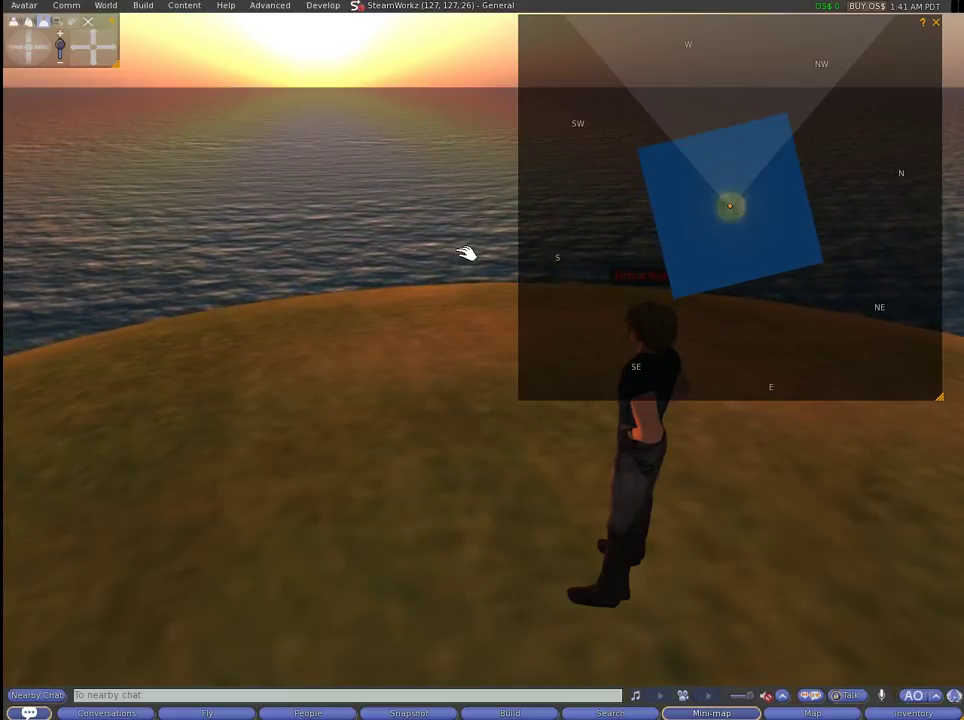
key(ctrl+shift+m)
key(ctrl+shift+m)
key(Right)
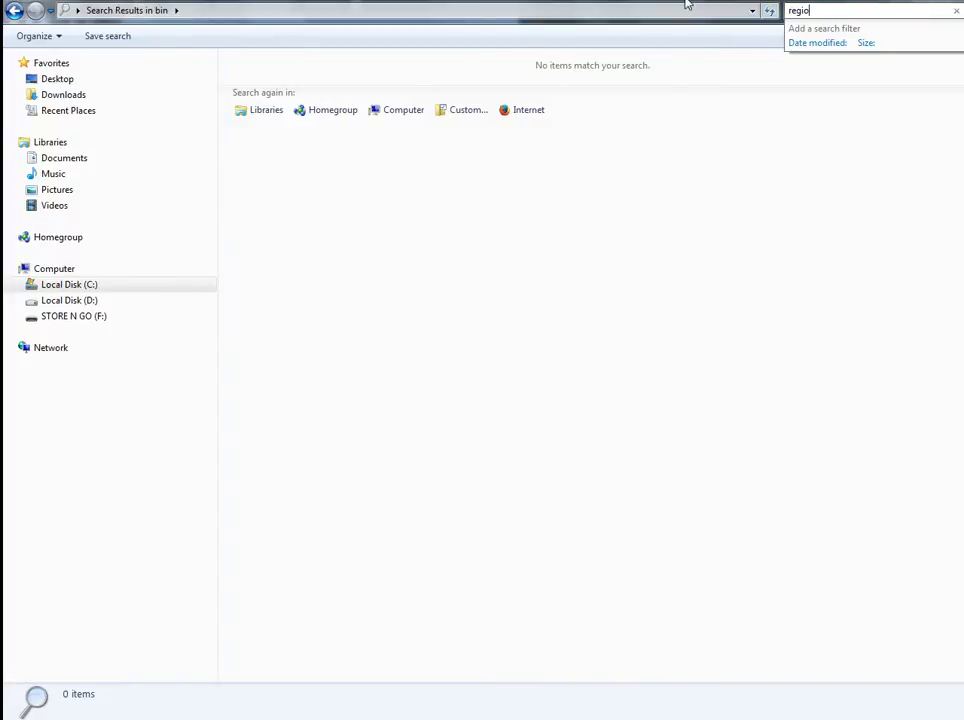
- Search the bin folder for '.in' and open Regions.ini with WordPad
text(.ini)
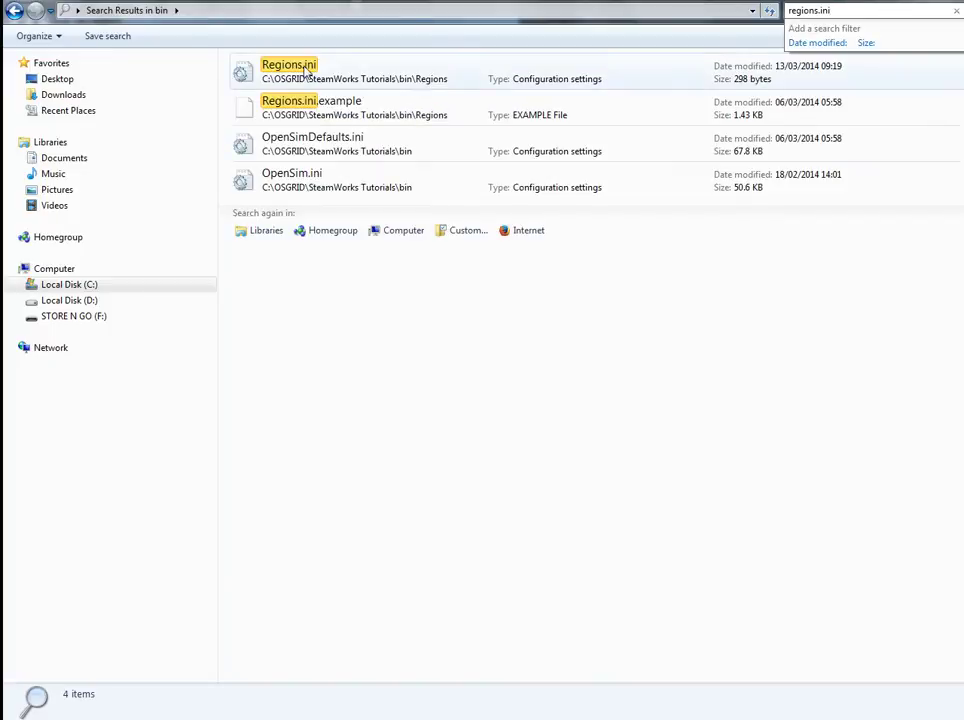
click(283, 72)
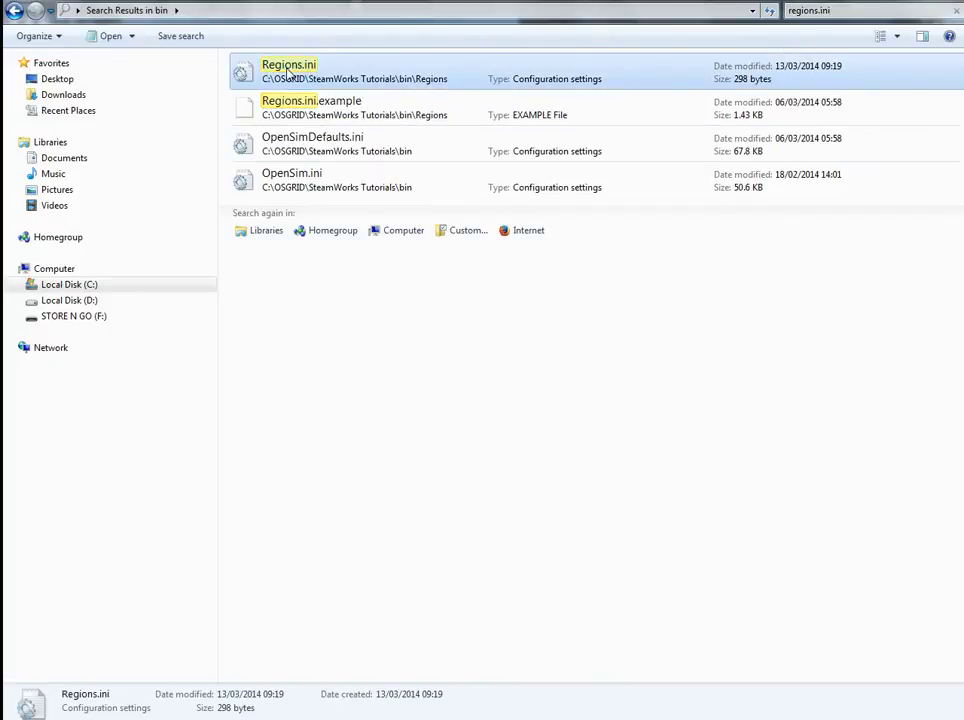
right_click(289, 73)
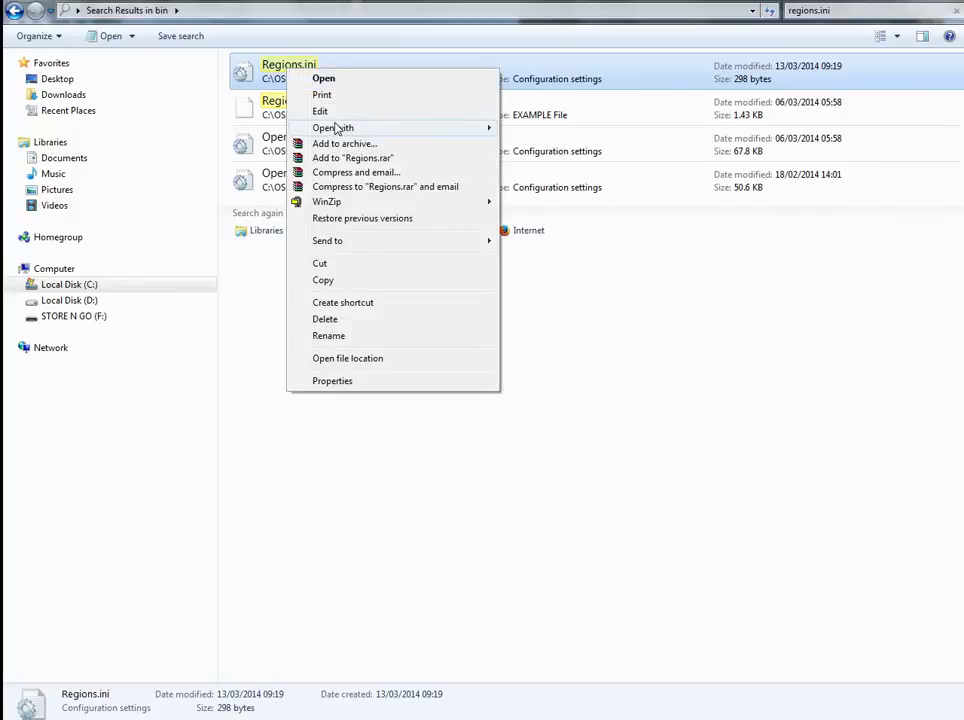
mouse_move(344, 127)
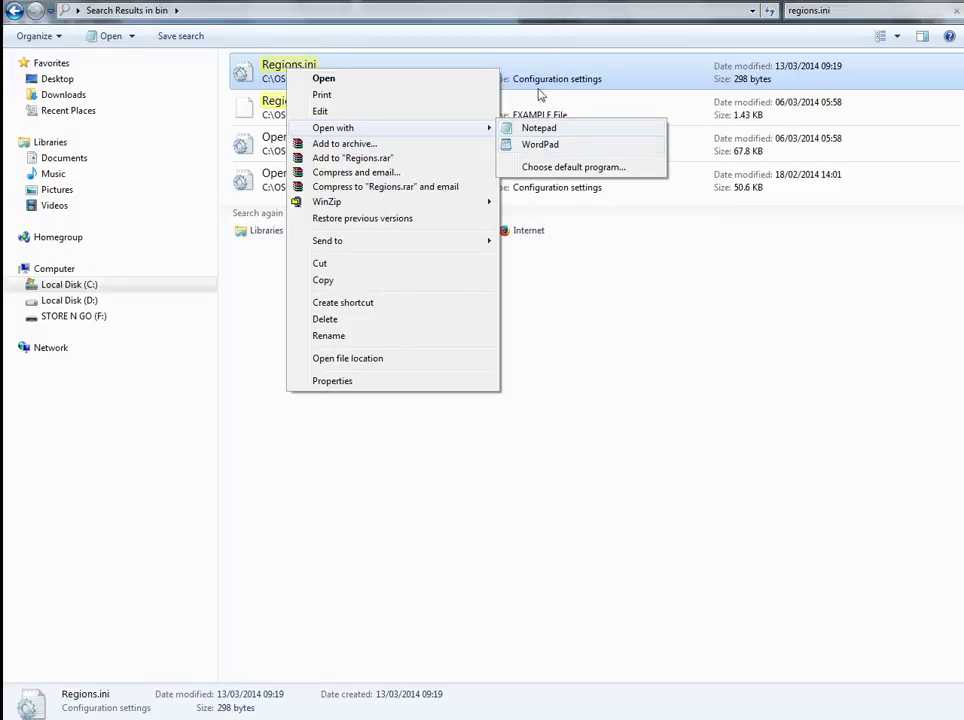
click(540, 144)
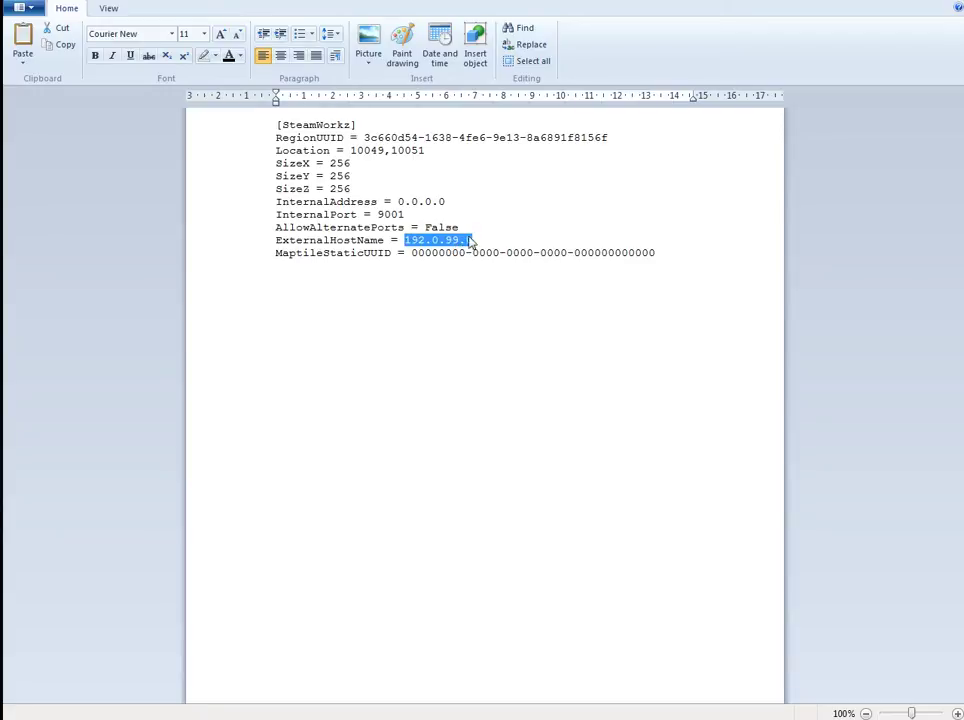
- Deselect the ExternalHostName value in Regions.ini
click(474, 241)
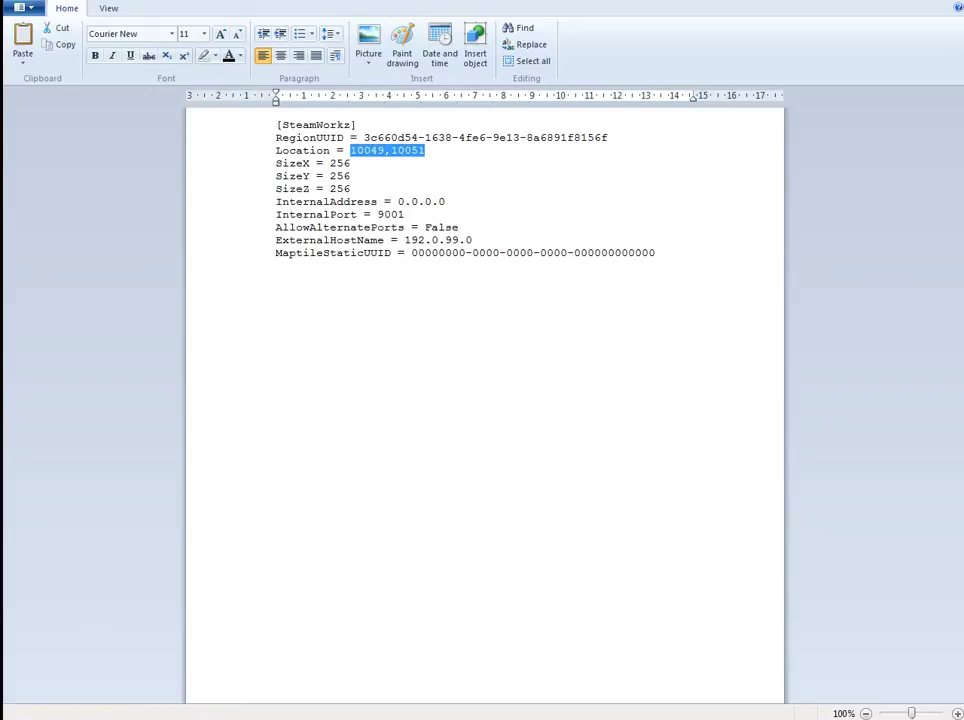
- Compare Regions.ini with the OSgrid Quickmap, reading regions until SteamWorkz at 10049,10051 is found
key(alt+Tab)
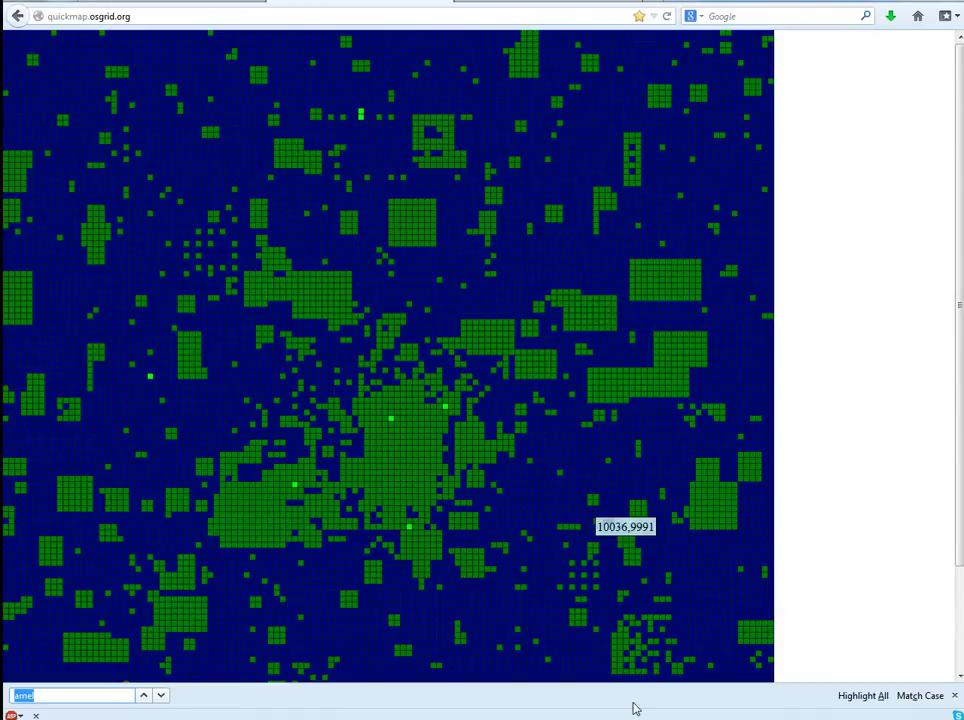
key(alt+Tab)
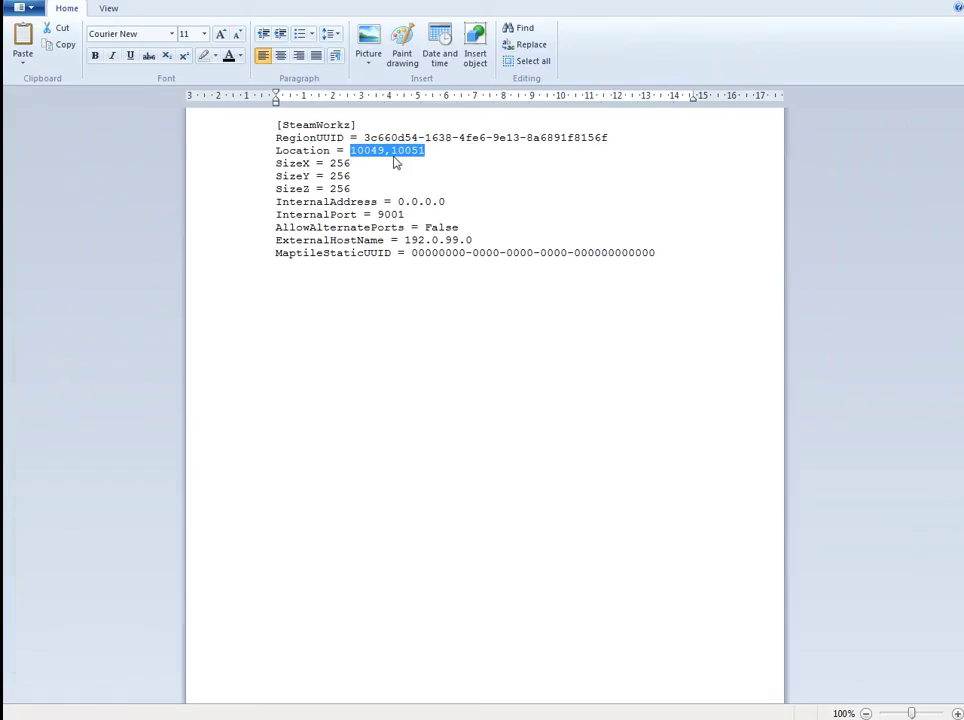
key(alt+Tab)
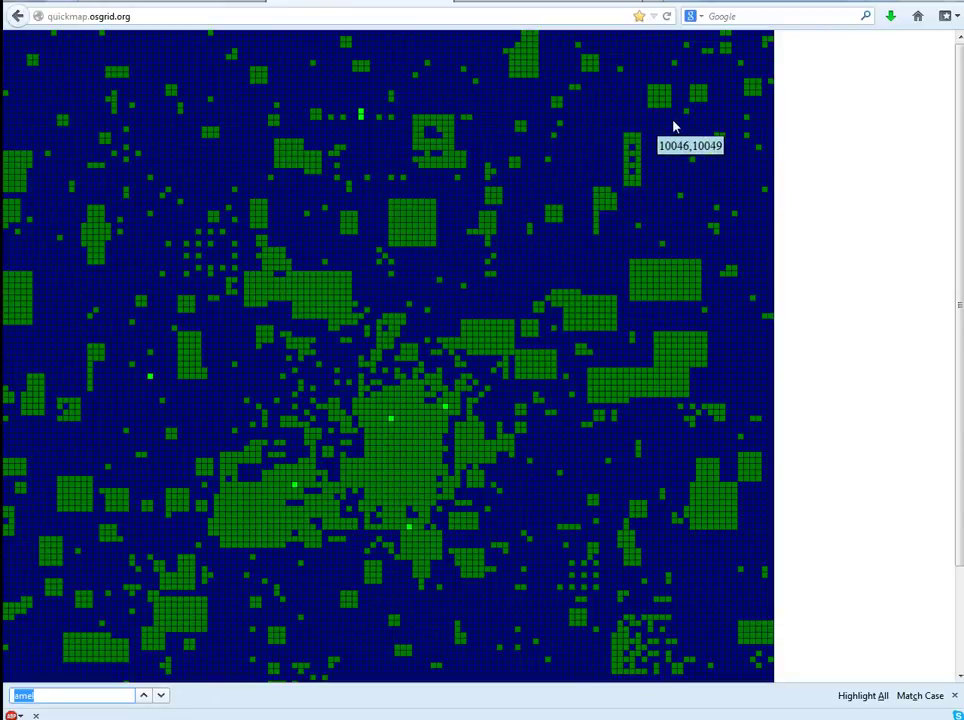
mouse_move(687, 120)
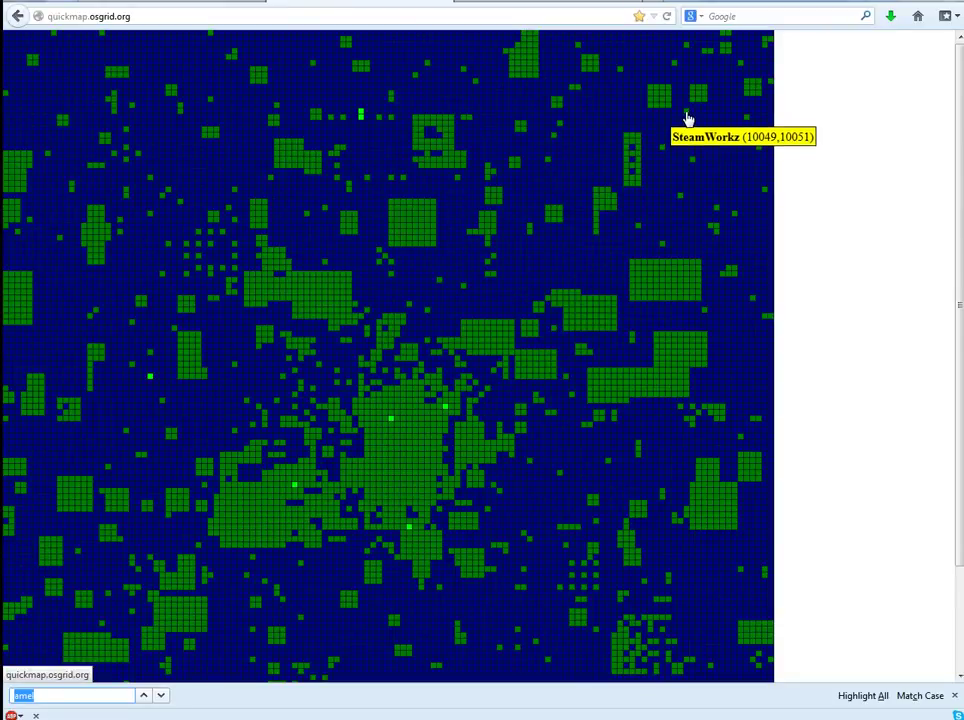
key(alt+Tab)
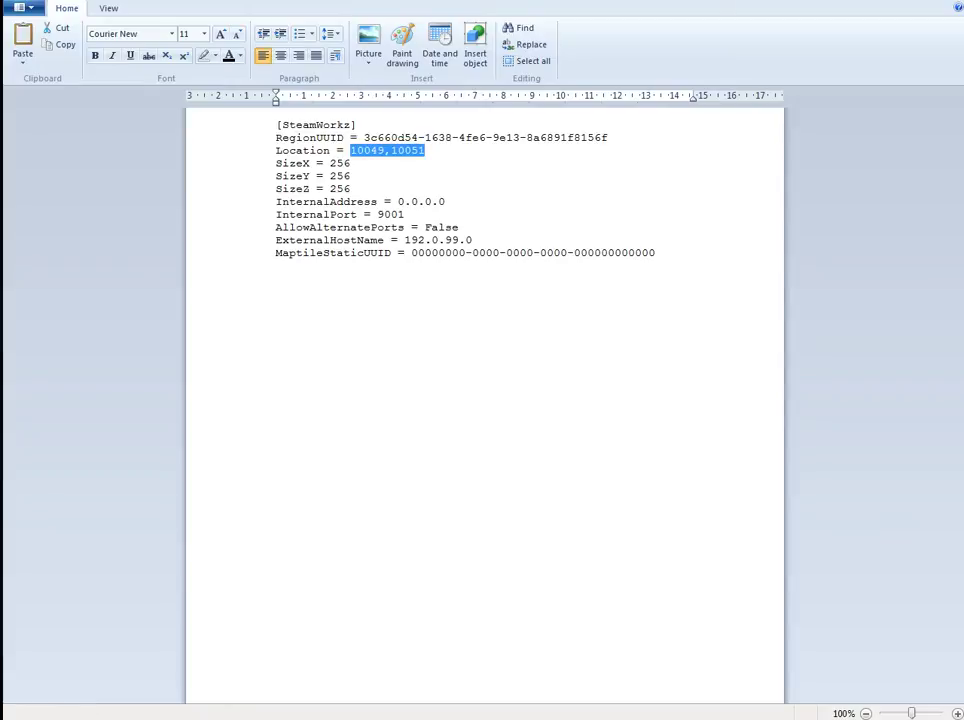
click(100, 718)
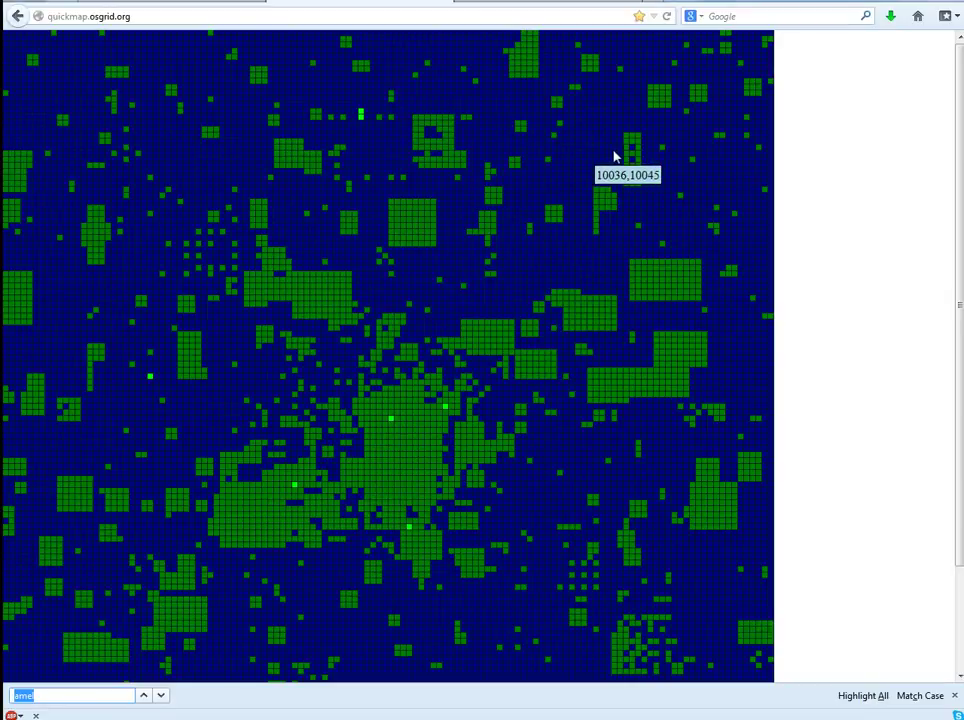
mouse_move(632, 160)
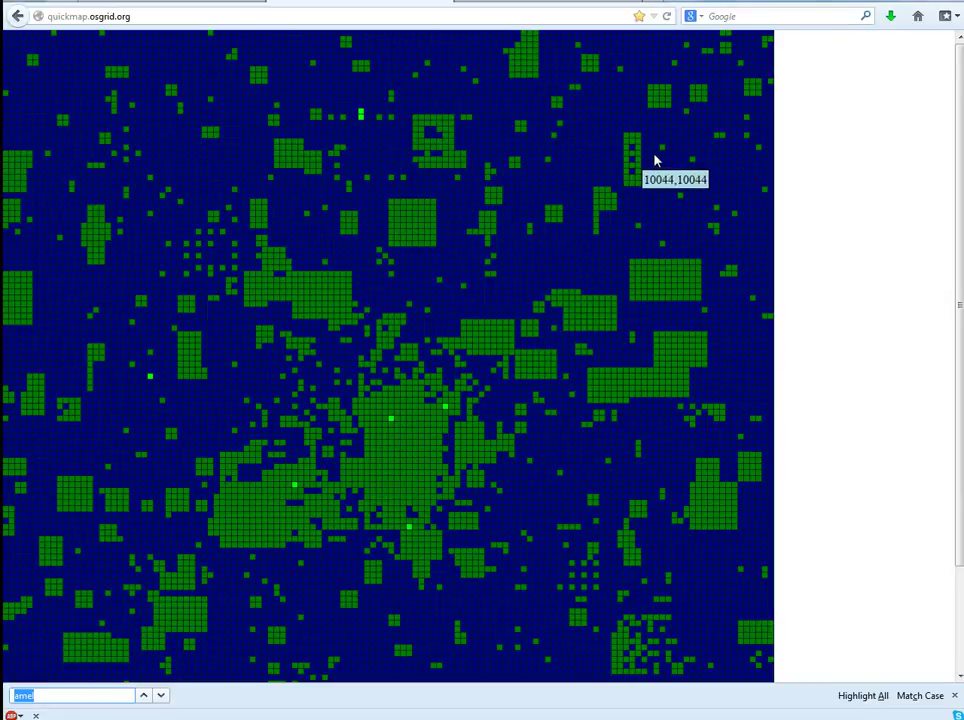
mouse_move(632, 162)
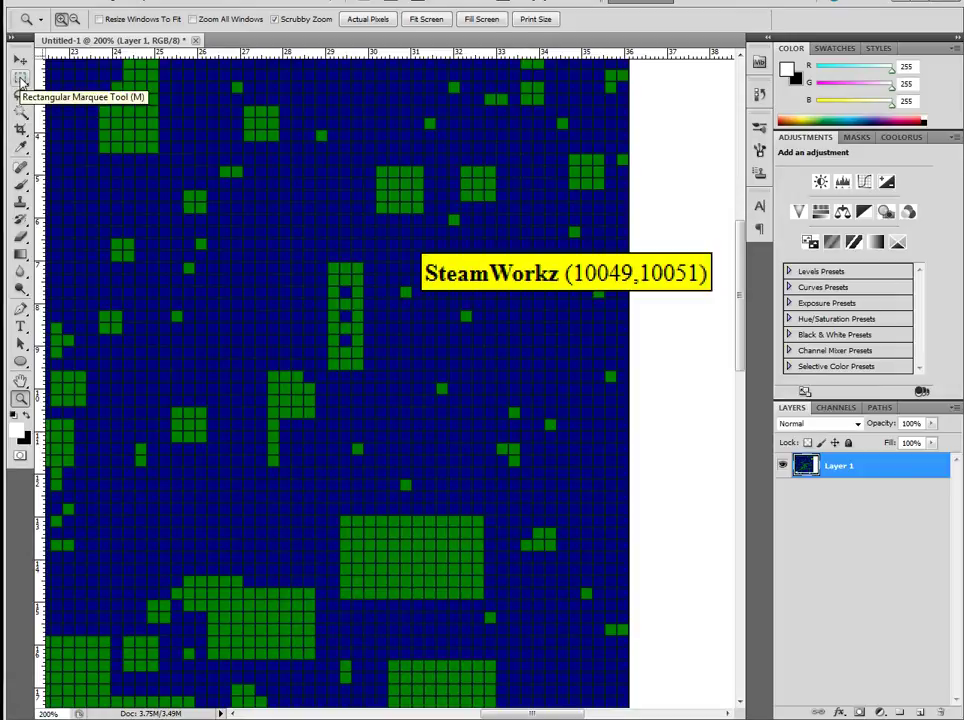
- Select the Brush tool and set the foreground colour to bright red
right_click(133, 458)
key(Escape)
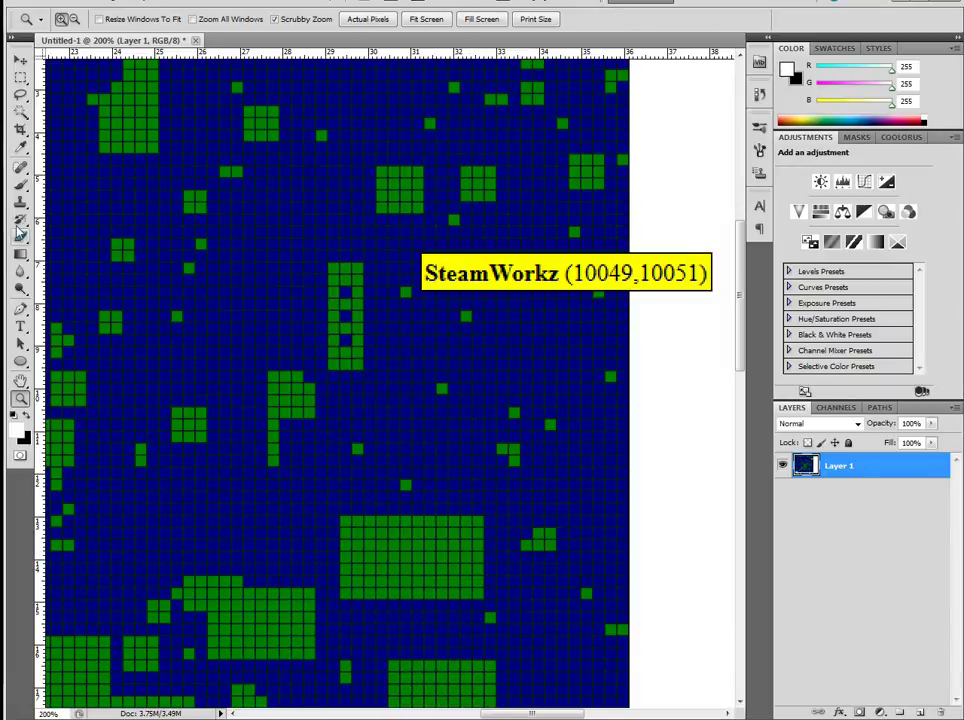
click(20, 185)
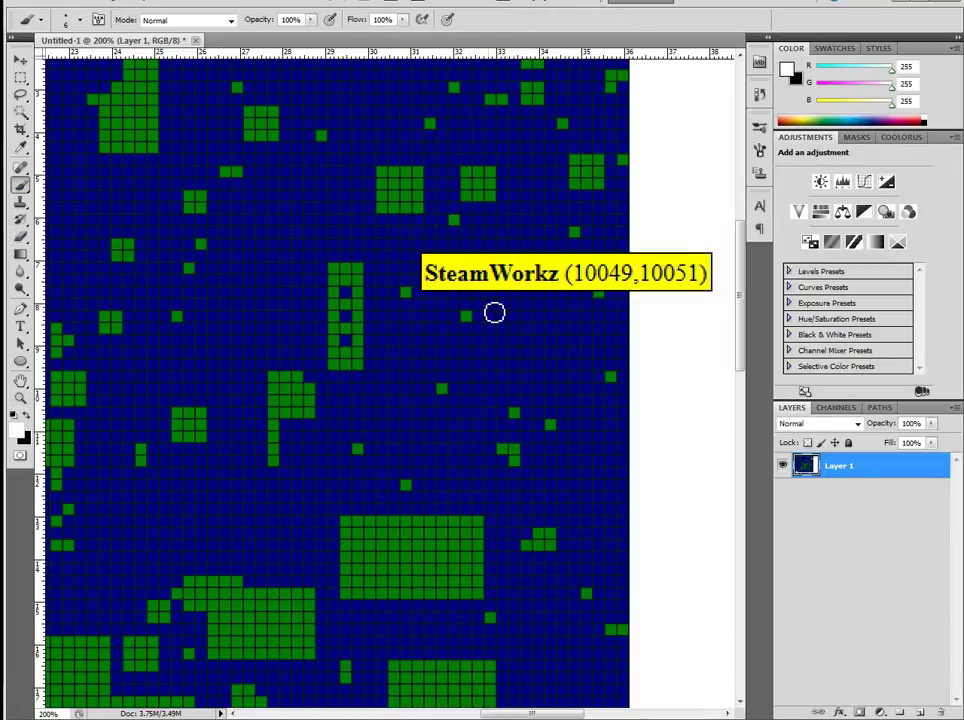
click(16, 429)
click(453, 219)
drag(453, 219, 473, 191)
click(614, 170)
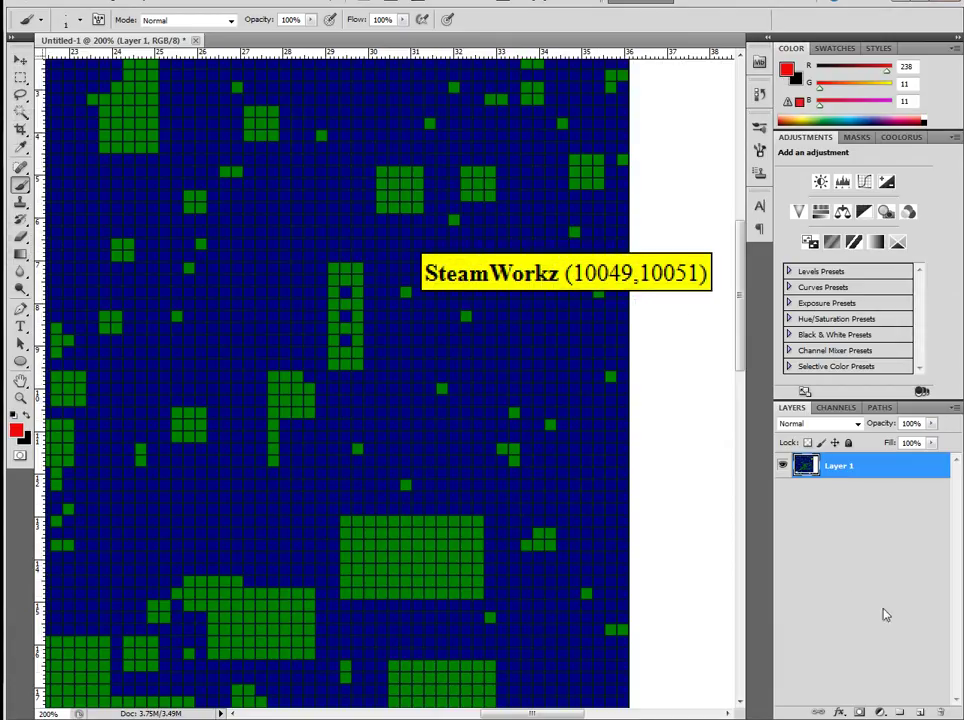
- On a new layer, circle the green square above the SteamWorkz label, then Fit on Screen
click(919, 711)
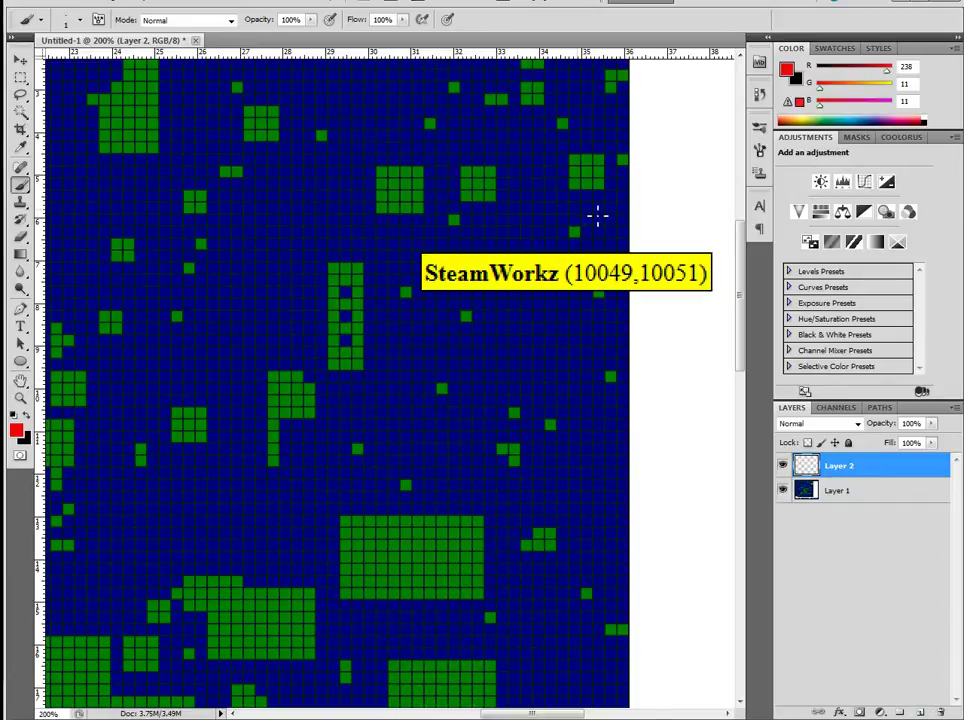
mouse_move(605, 253)
mouse_down()
mouse_move(568, 259)
mouse_move(555, 226)
mouse_move(581, 207)
mouse_move(592, 212)
mouse_up()
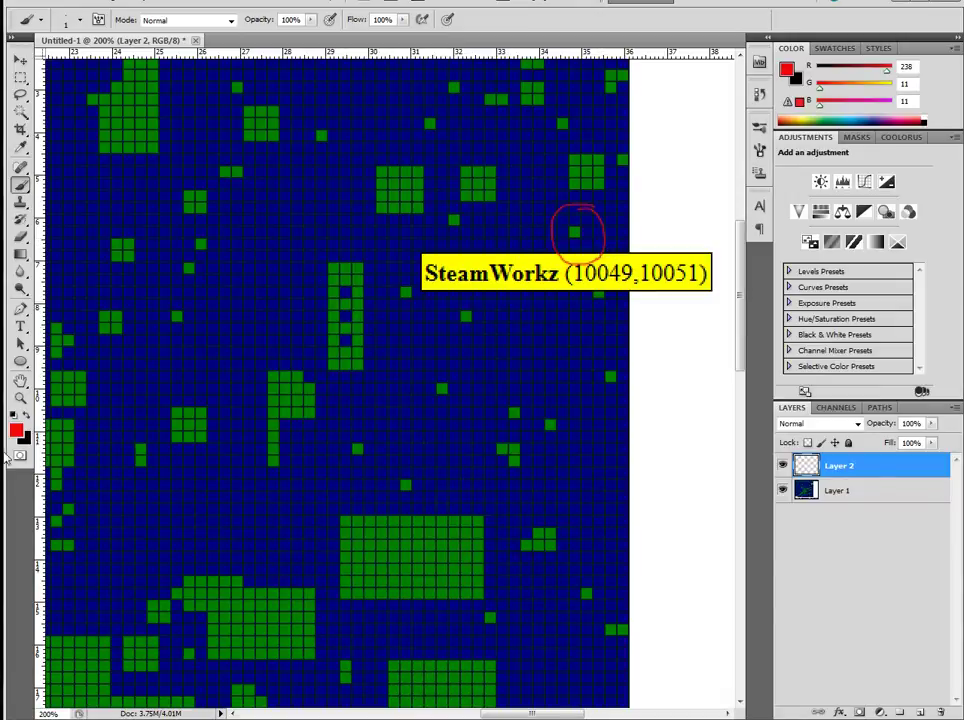
click(20, 397)
right_click(237, 339)
click(287, 347)
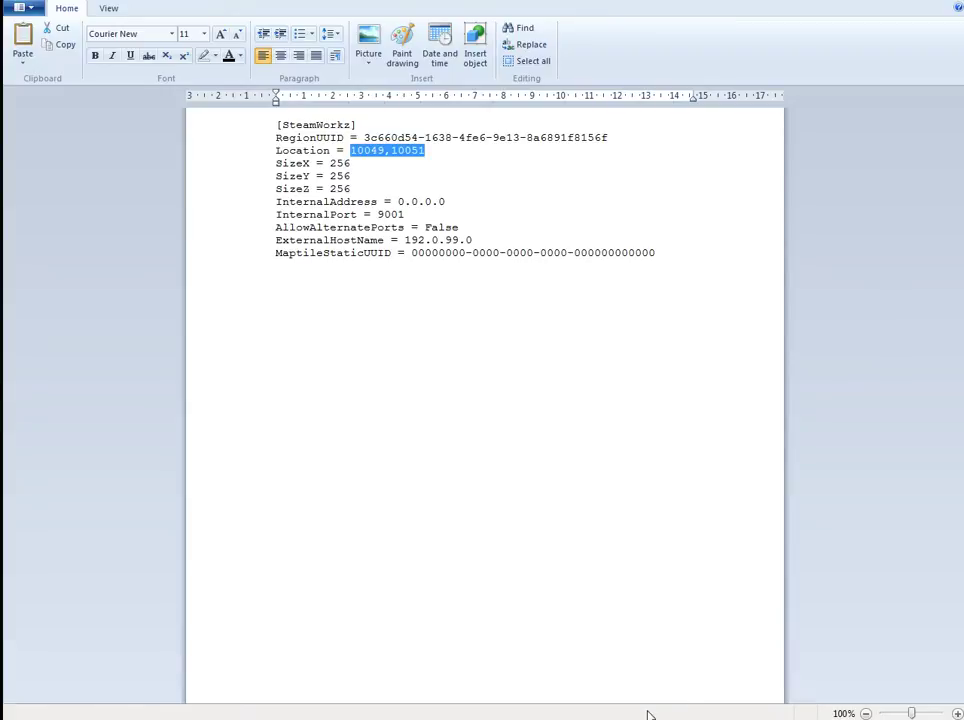
- Paste a copy of the SteamWorkz region block at the end of Regions.ini
mouse_move(679, 719)
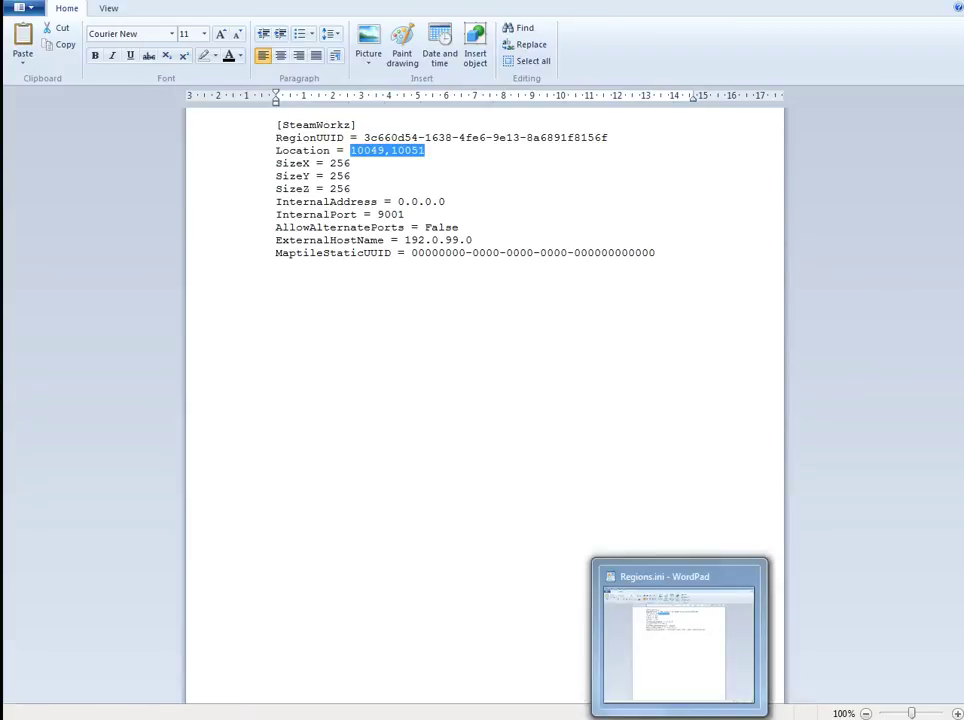
drag(656, 253, 276, 124)
key(ctrl+c)
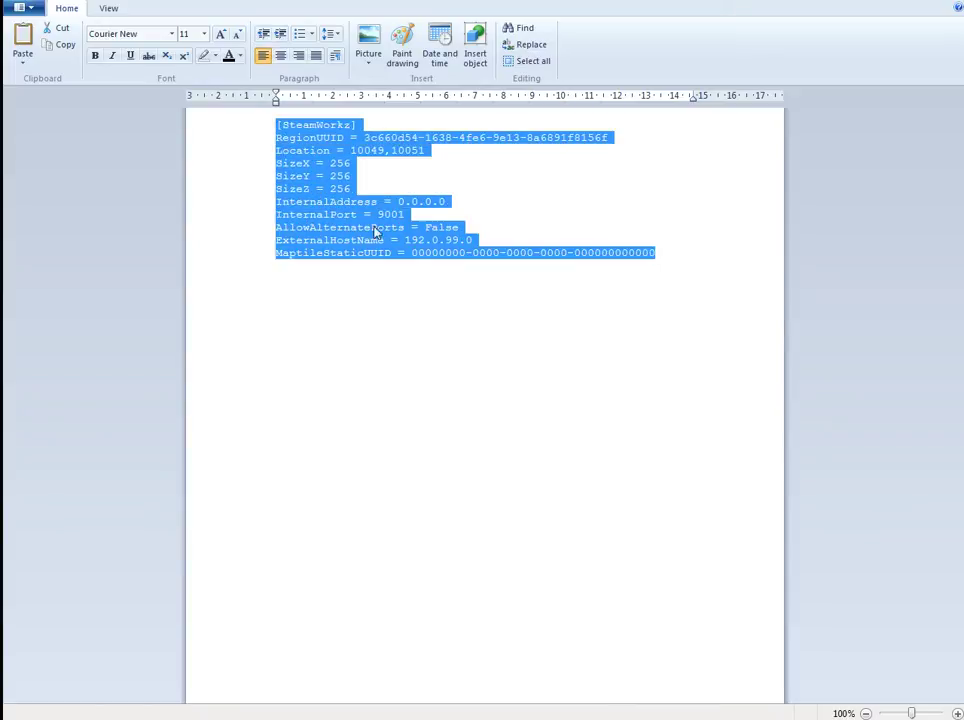
click(656, 253)
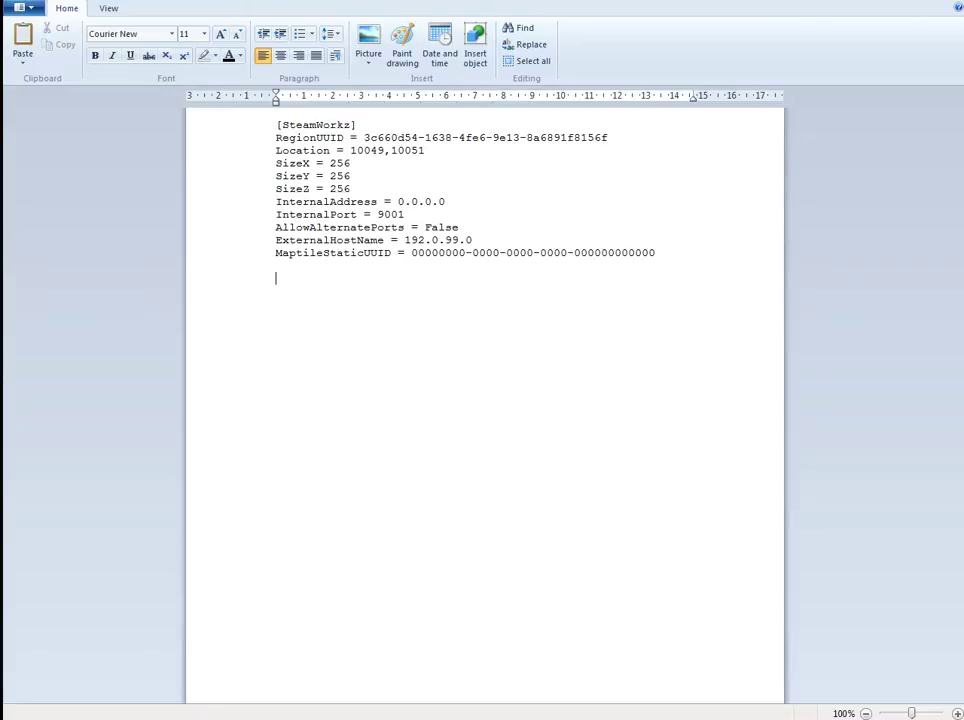
key(ctrl+v)
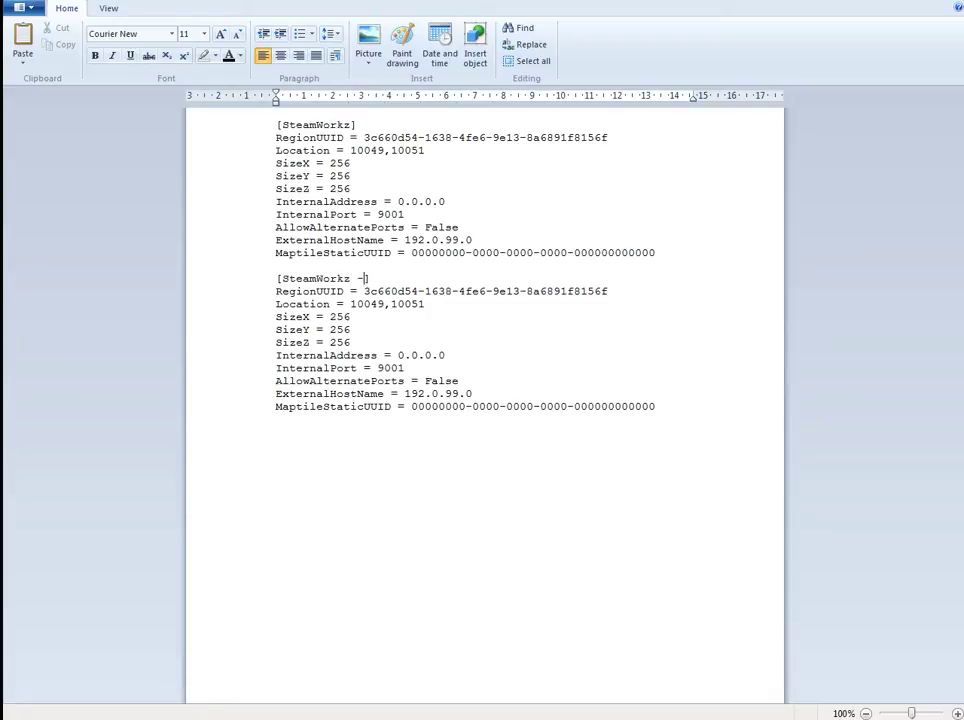
- Rename the pasted block's header to 'SteamWorkz - NORTH'
text(North)
key(BackSpace)
key(BackSpace)
key(BackSpace)
key(BackSpace)
text(ORTH)
key(alt+Tab)
mouse_move(684, 118)
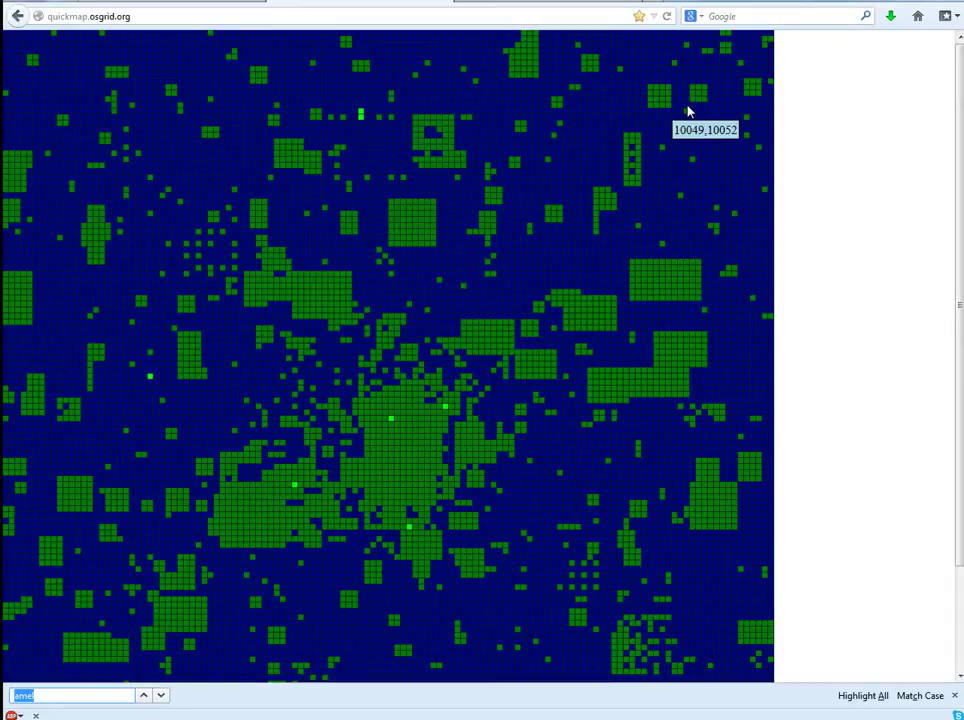
- Change the NORTH block's Location to 10049,10052, checking that cell on the map
key(alt+Tab)
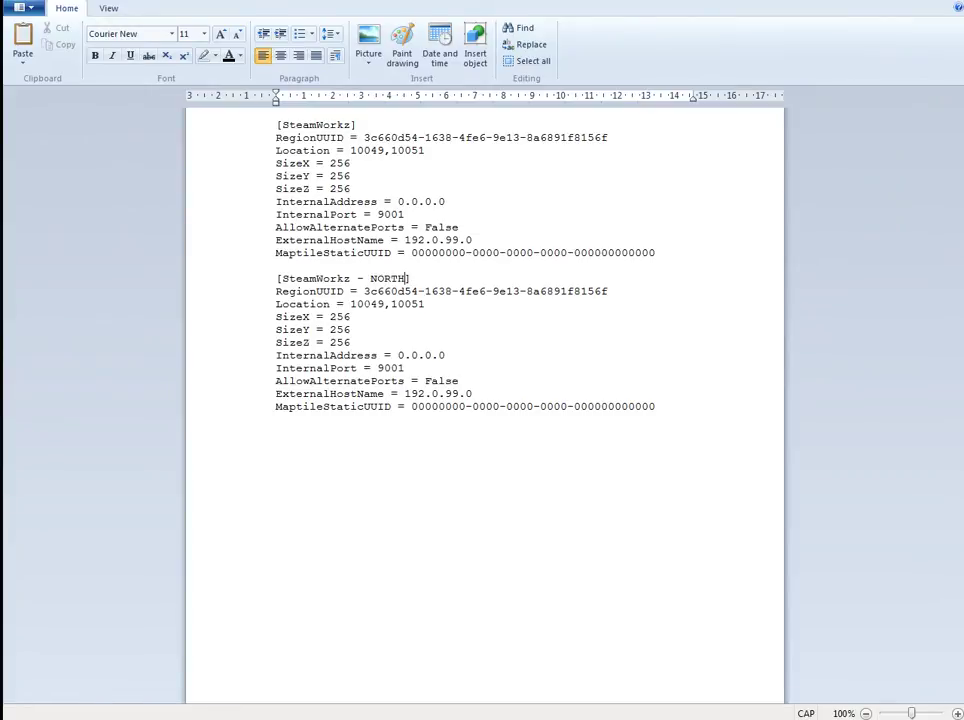
key(shift+Right)
key(shift+Right)
key(shift+Right)
key(shift+Right)
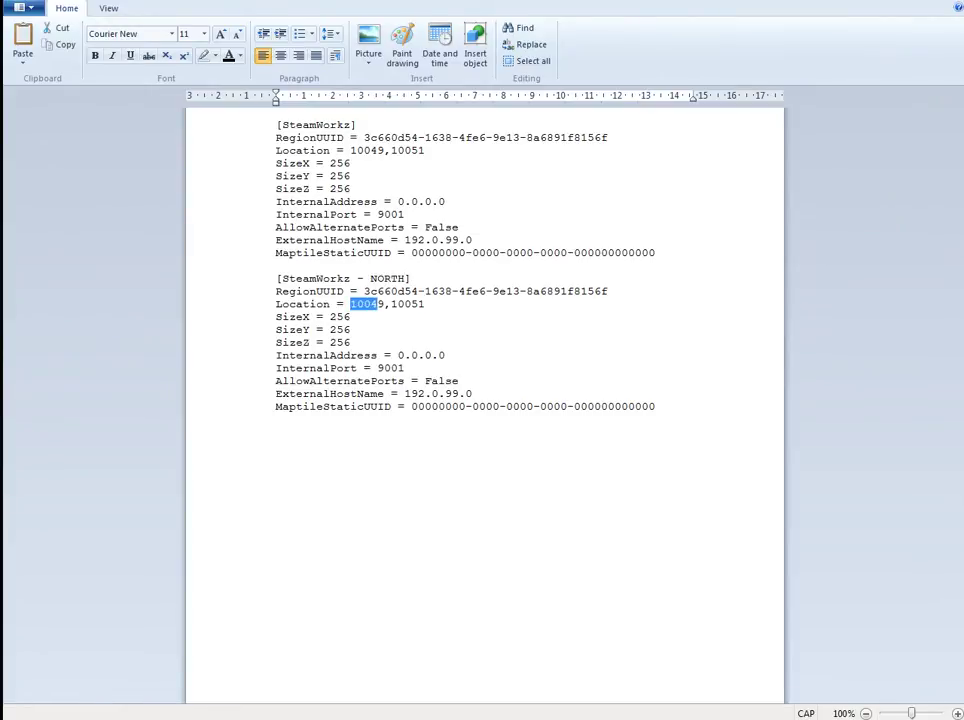
key(alt+Tab)
key(ctrl+f)
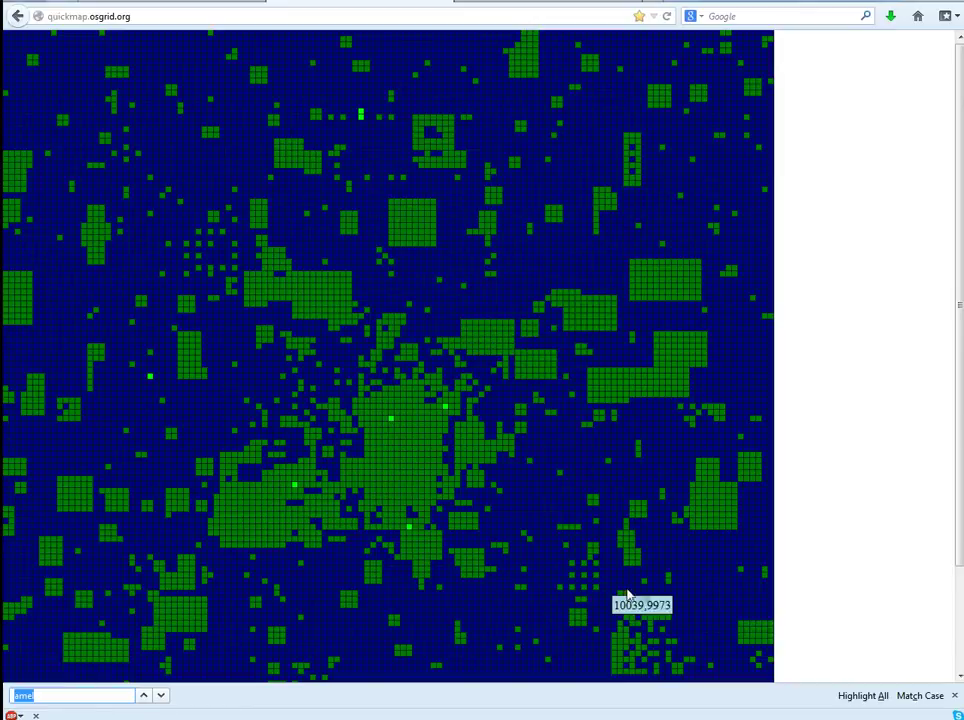
key(alt+Tab)
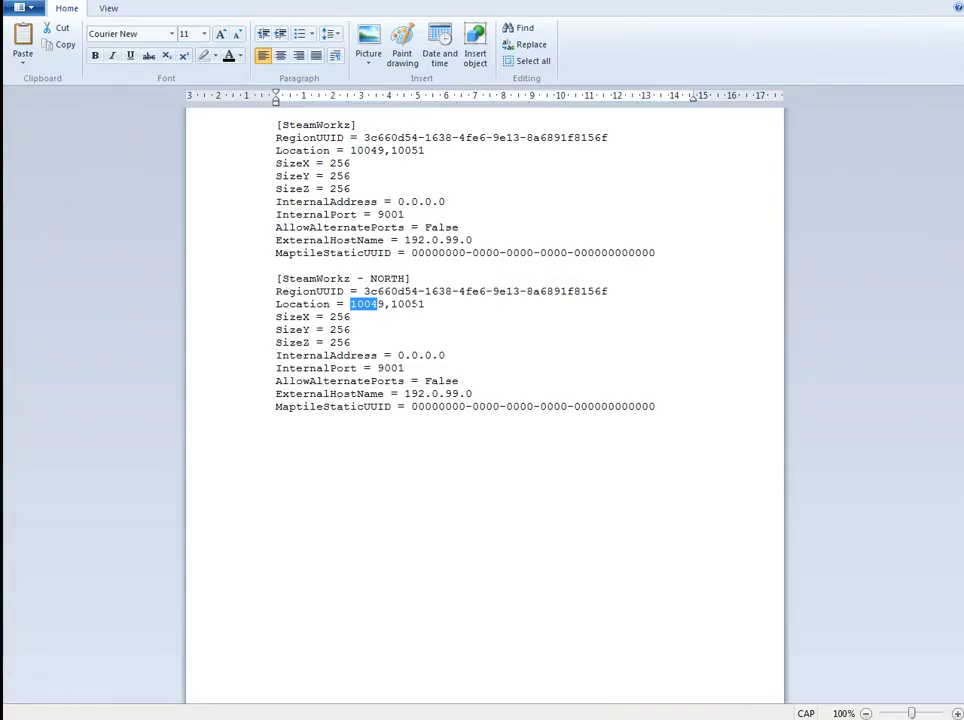
click(425, 304)
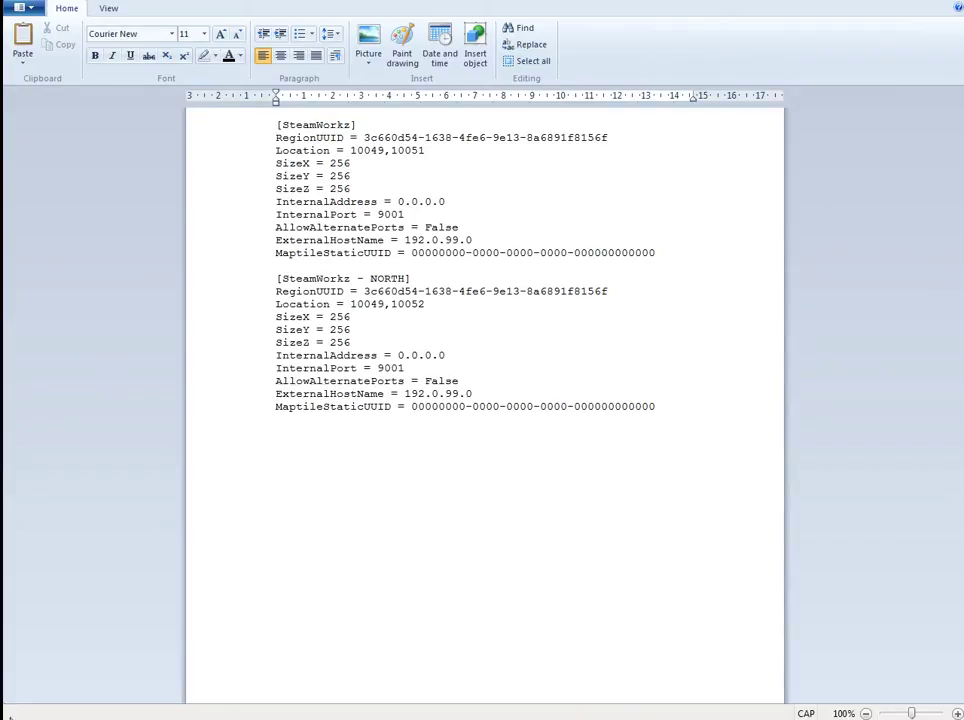
key(alt+Tab)
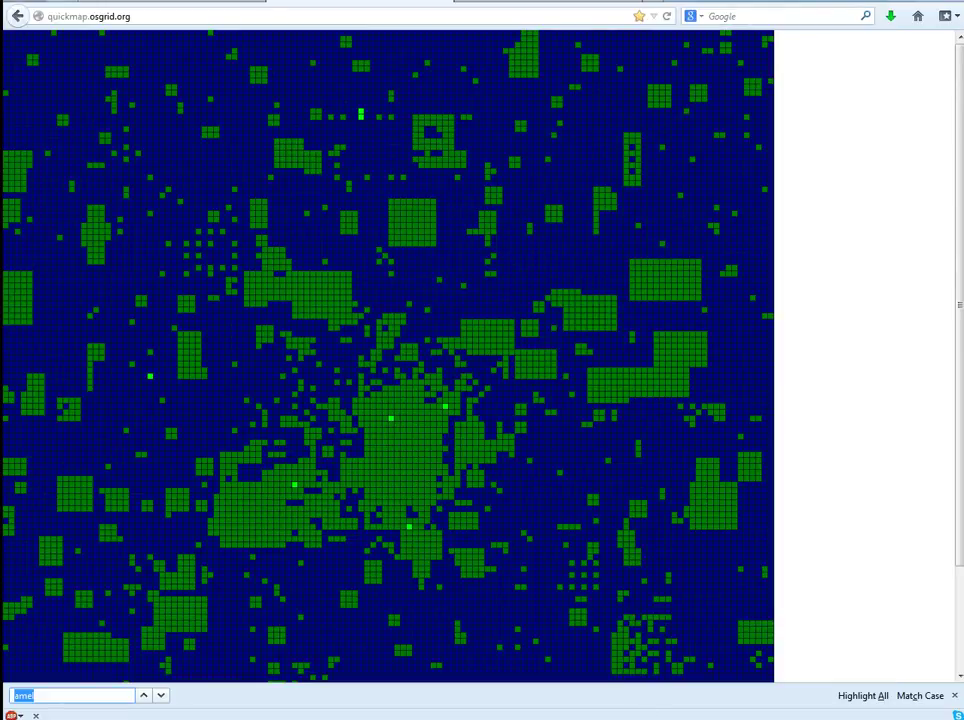
key(alt+Tab)
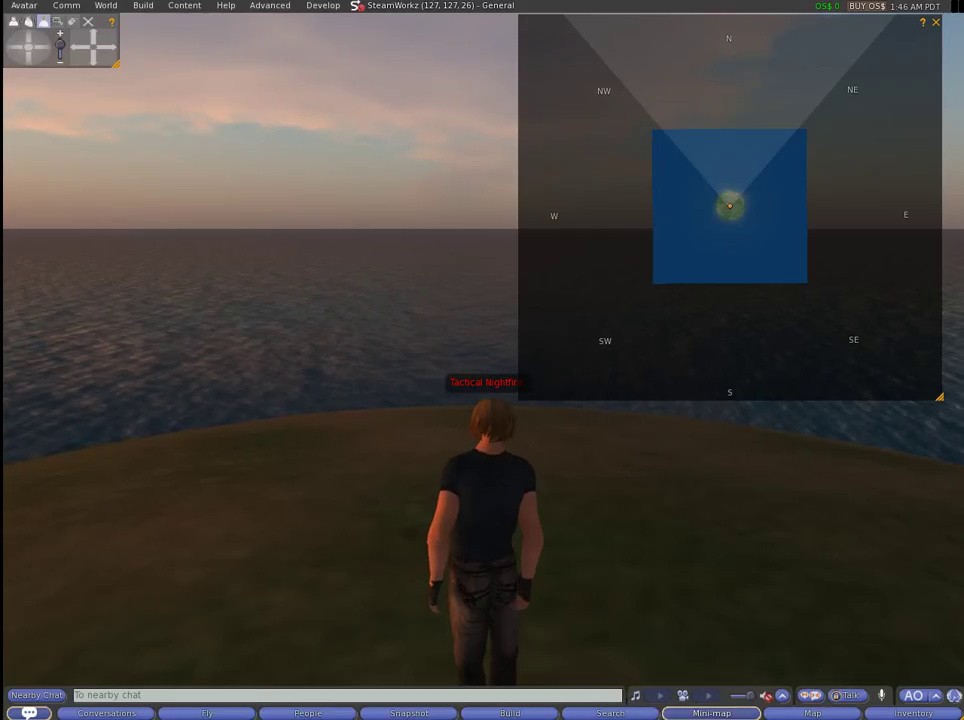
key(alt+Tab)
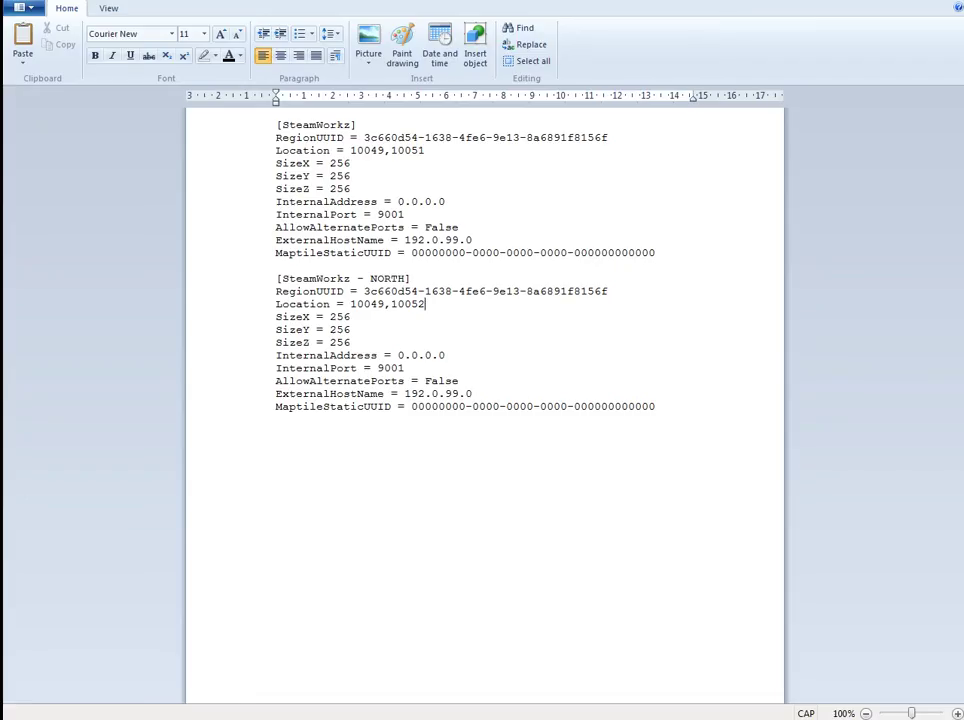
- Select the NORTH block's RegionUUID value in WordPad
drag(608, 291, 383, 291)
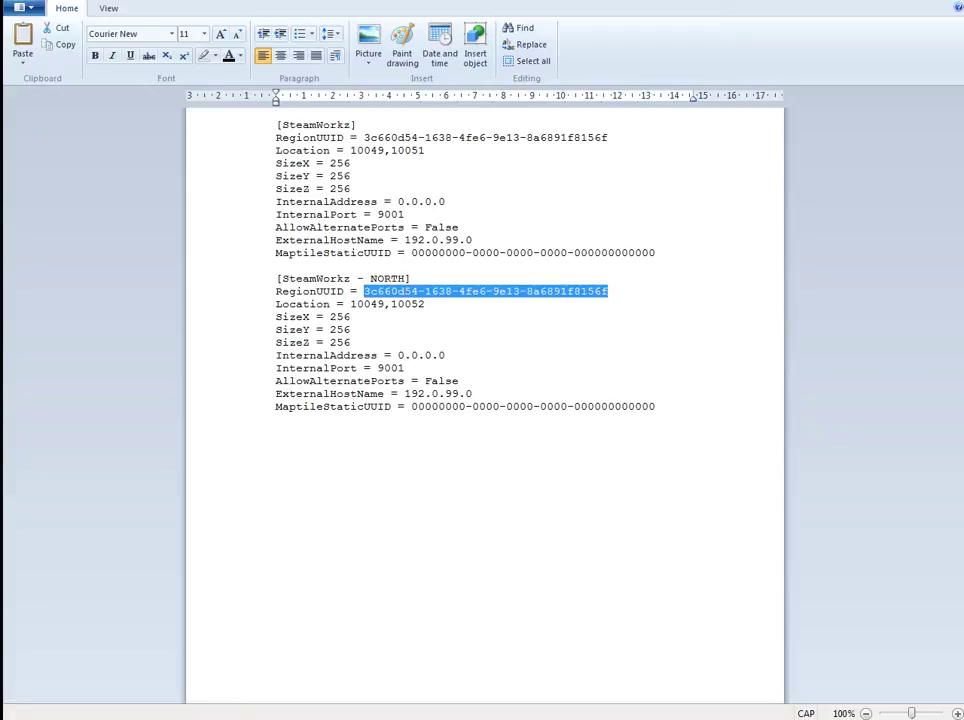
drag(364, 137, 613, 150)
click(612, 139)
- Generate a fresh GUID on the Online GUID Generator page in Firefox
key(alt+Tab)
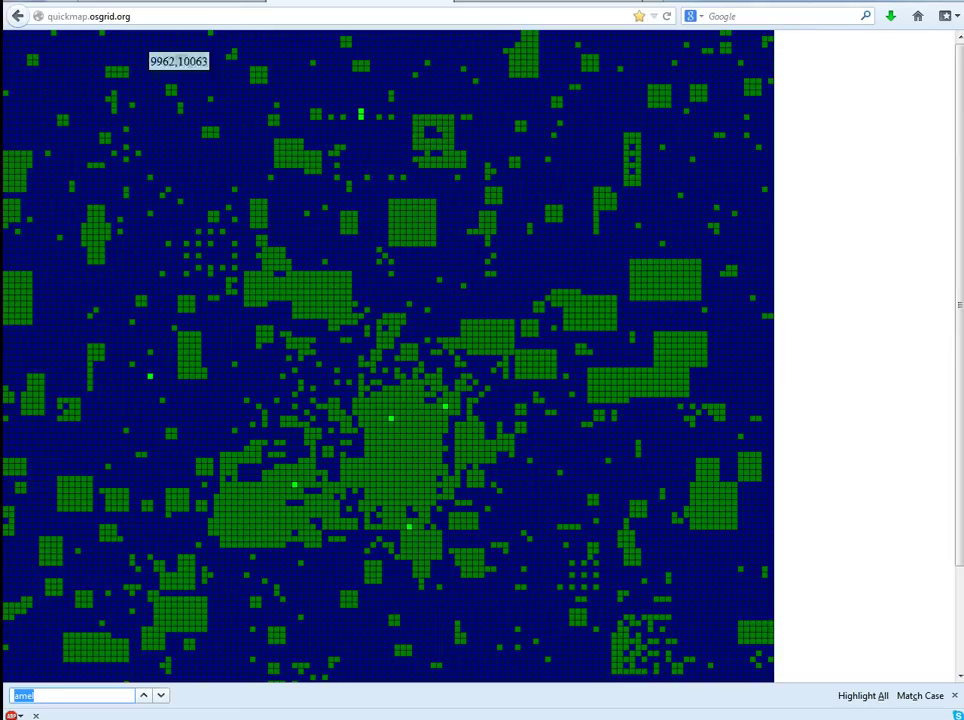
click(165, 5)
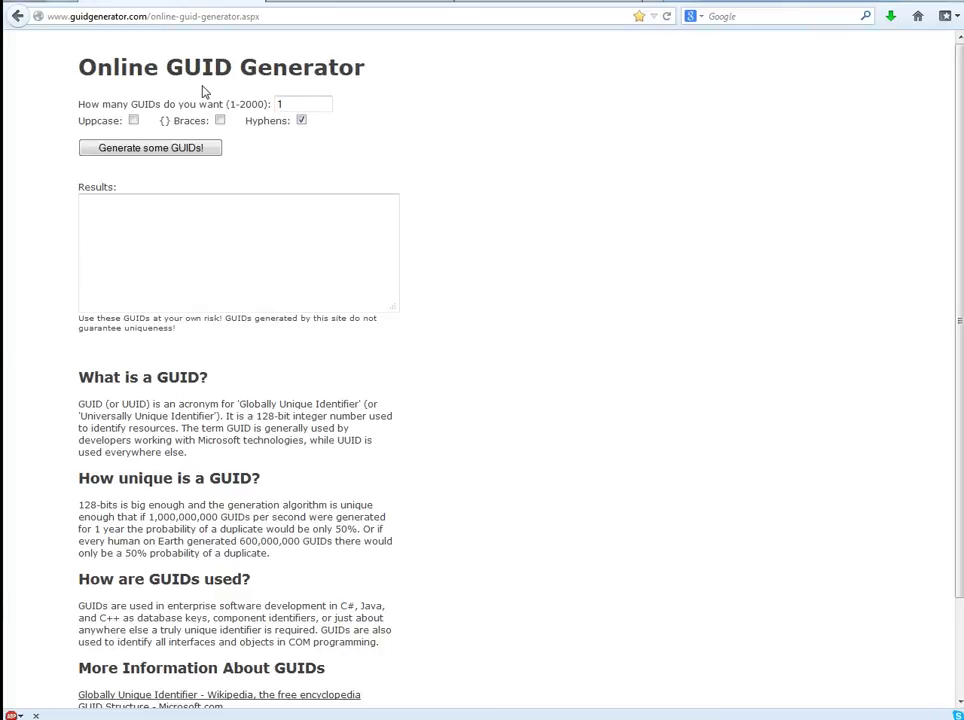
key(Tab)
click(199, 150)
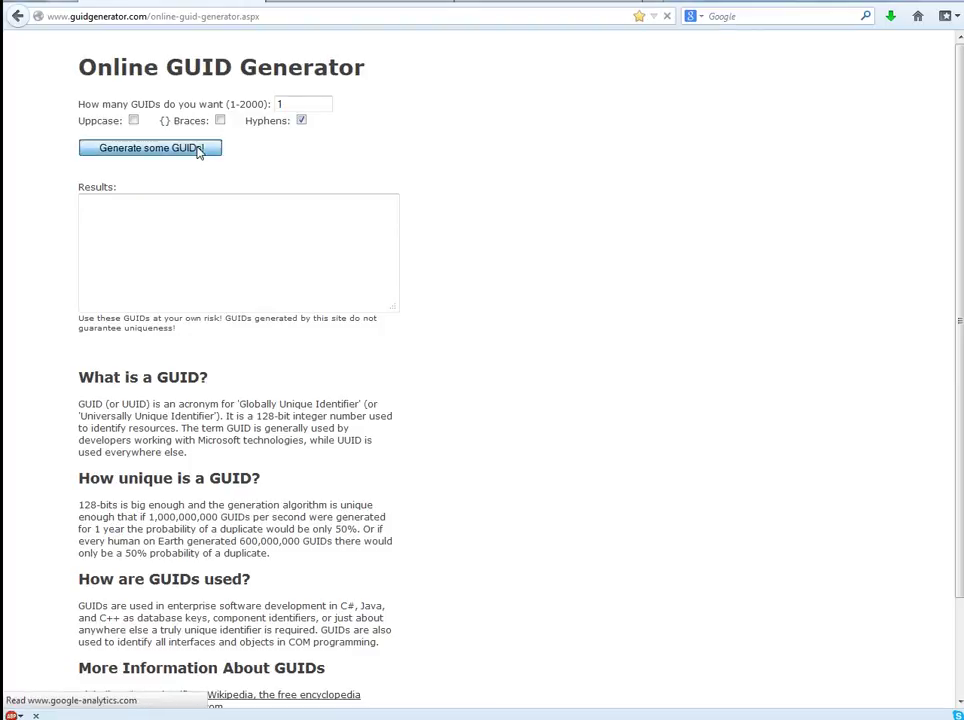
click(199, 150)
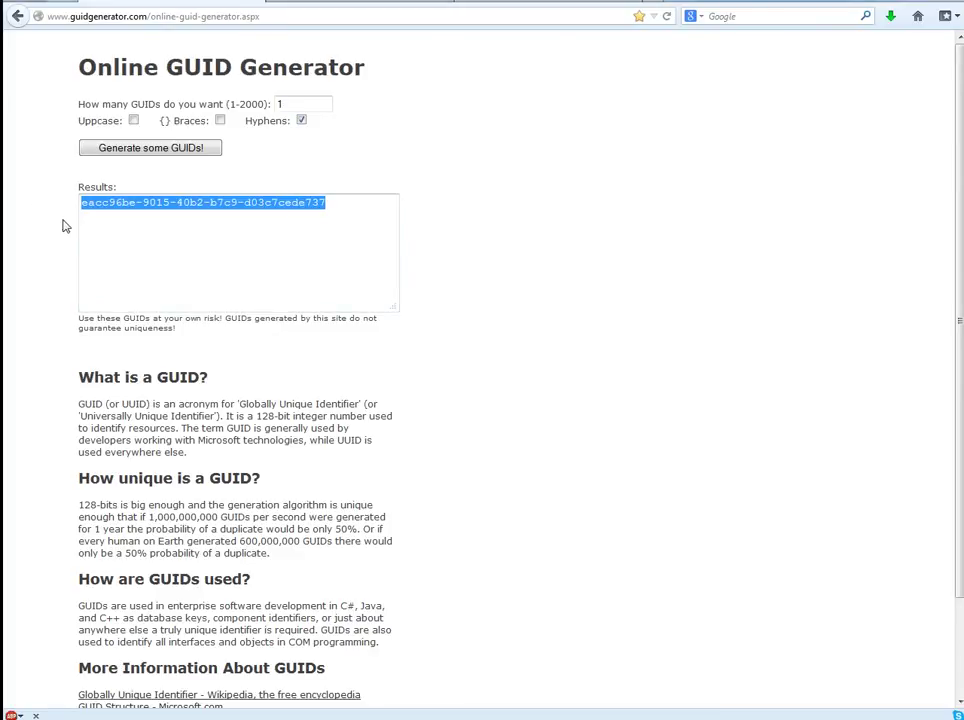
- Replace the NORTH block's old RegionUUID with the newly generated GUID
key(alt+Tab)
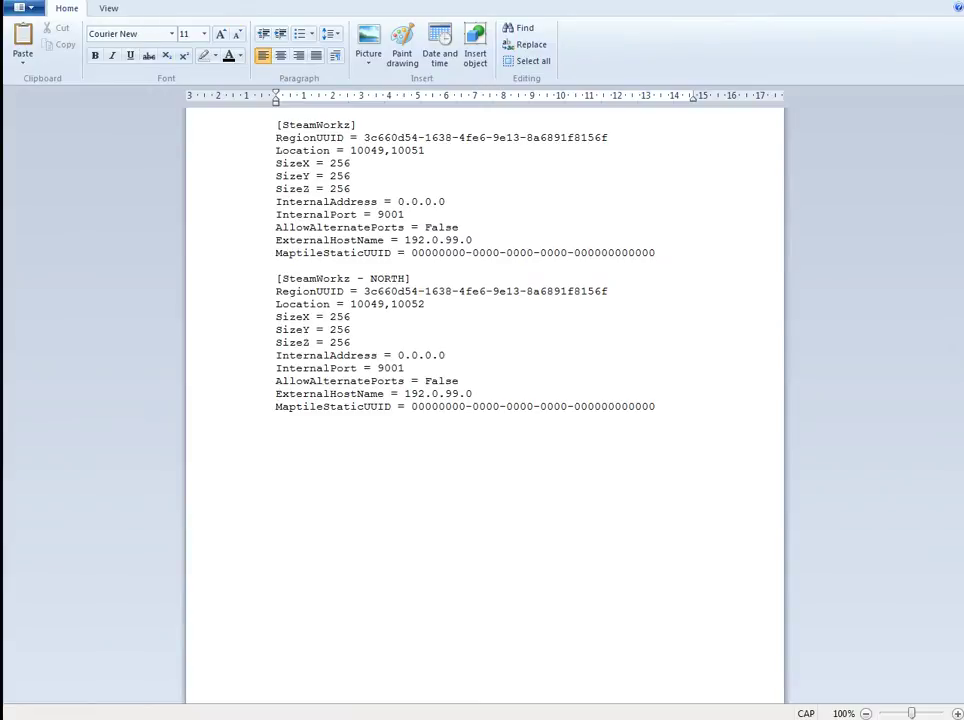
key(ctrl+shift+Left)
key(ctrl+shift+Left)
key(ctrl+shift+Left)
key(ctrl+shift+Left)
key(ctrl+shift+Left)
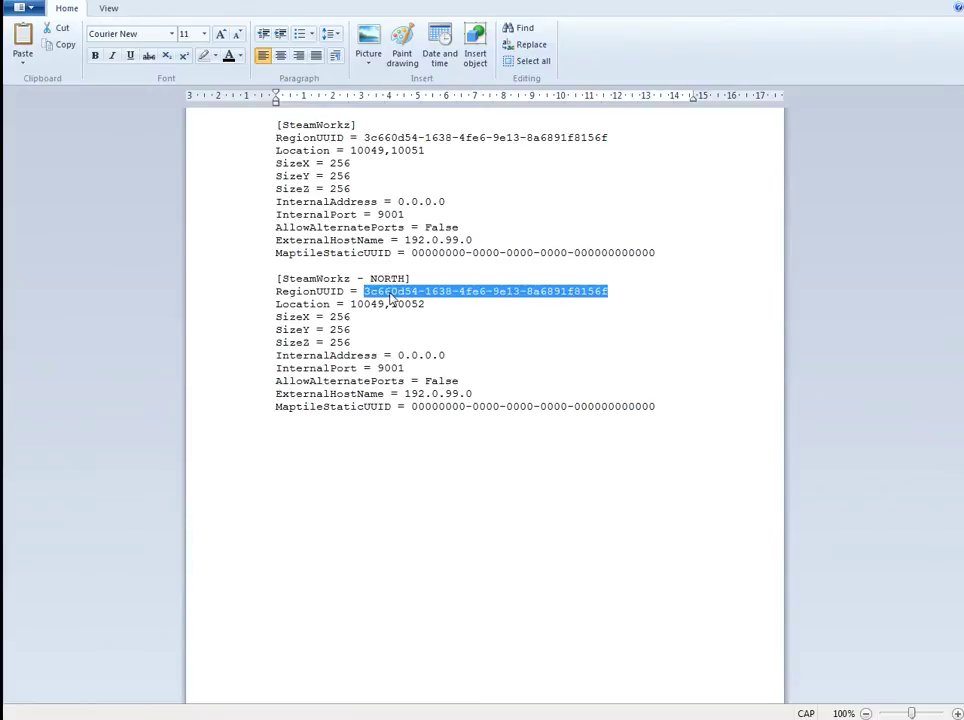
text(eacc96be-9015-40b2-b7c9-d03c7cede737)
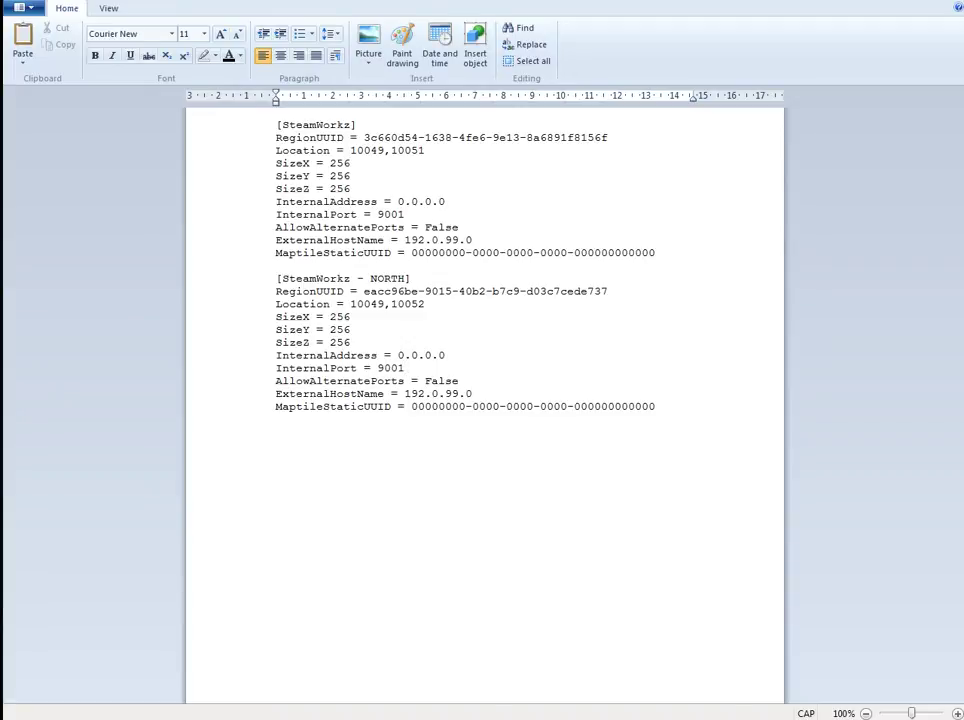
- Change the NORTH region's InternalPort from 9001 to 9002
key(BackSpace)
text(2)
key(alt+Tab)
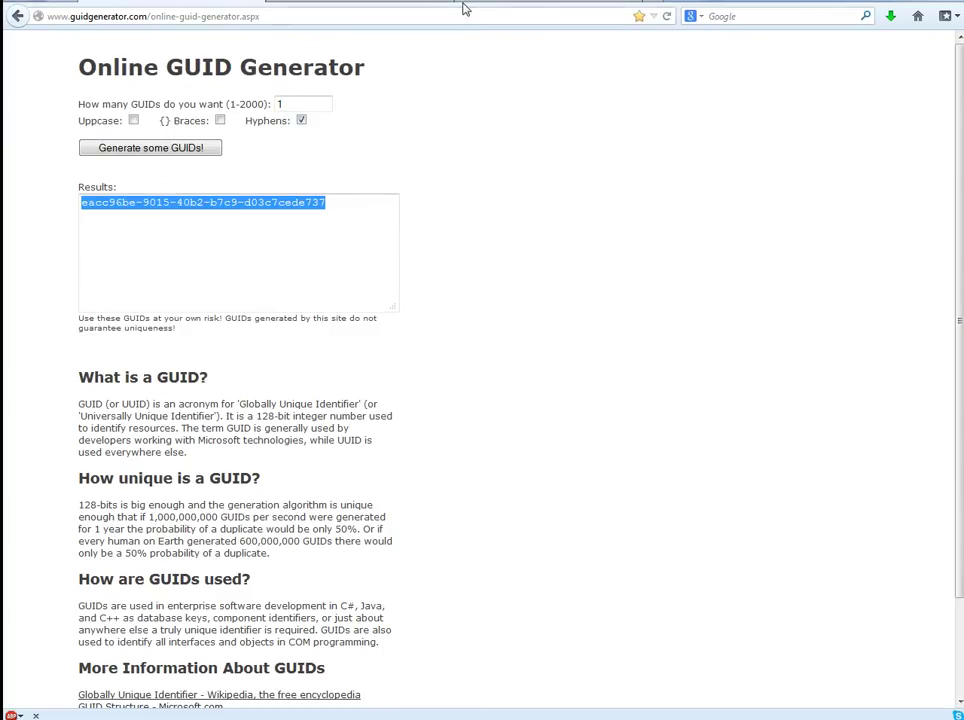
- Log in to the router admin at 192.168.2.254 and open DATA > NAT > Port Mapping
click(654, 5)
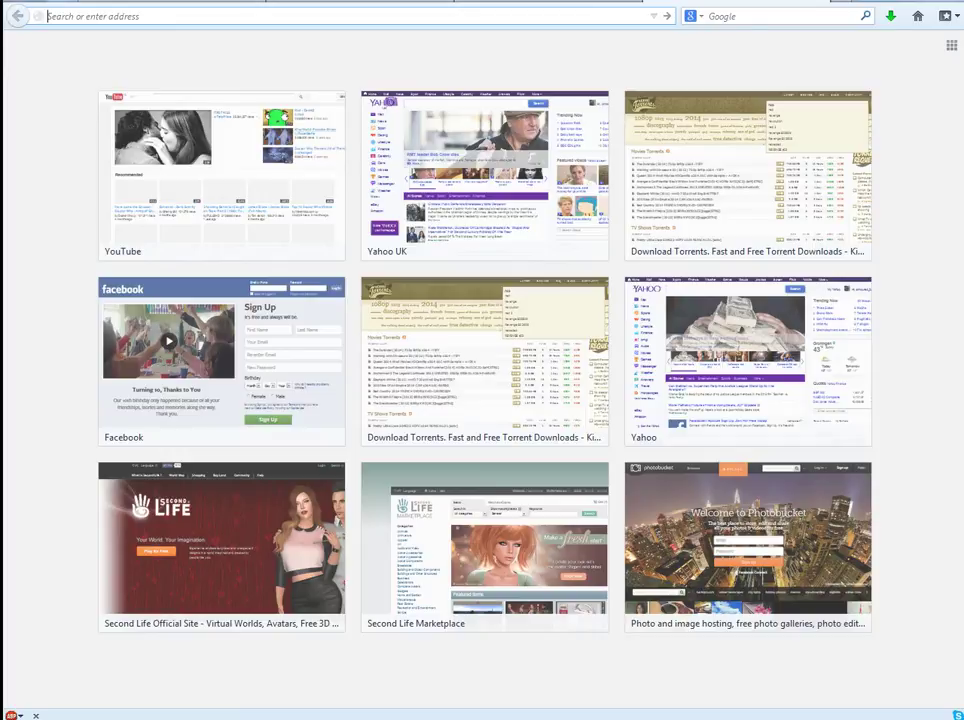
text(192.168.178.1/)
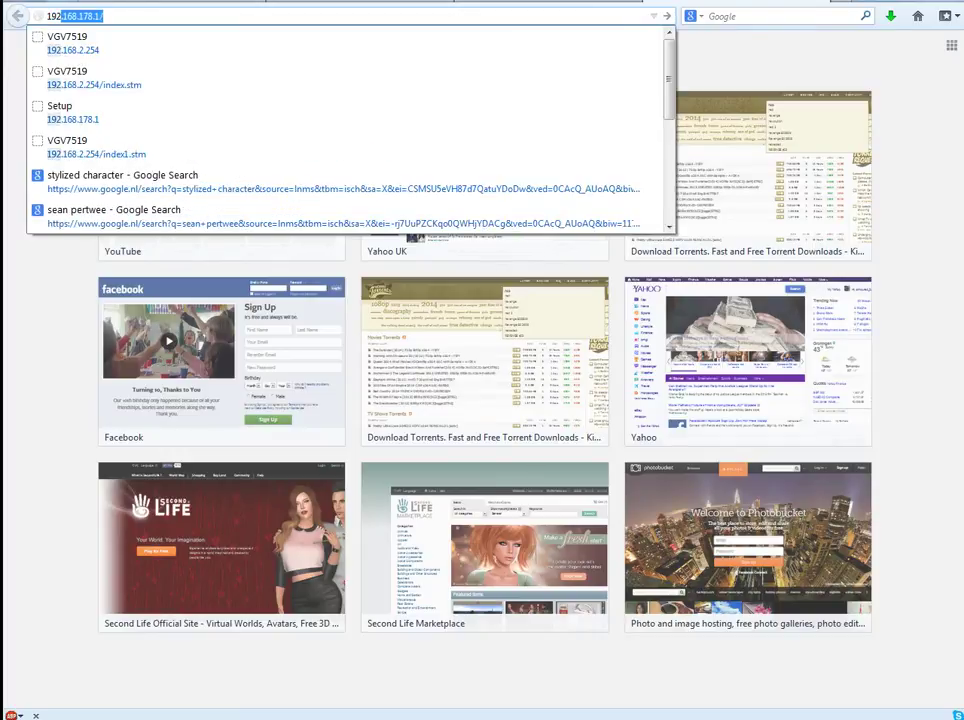
click(122, 155)
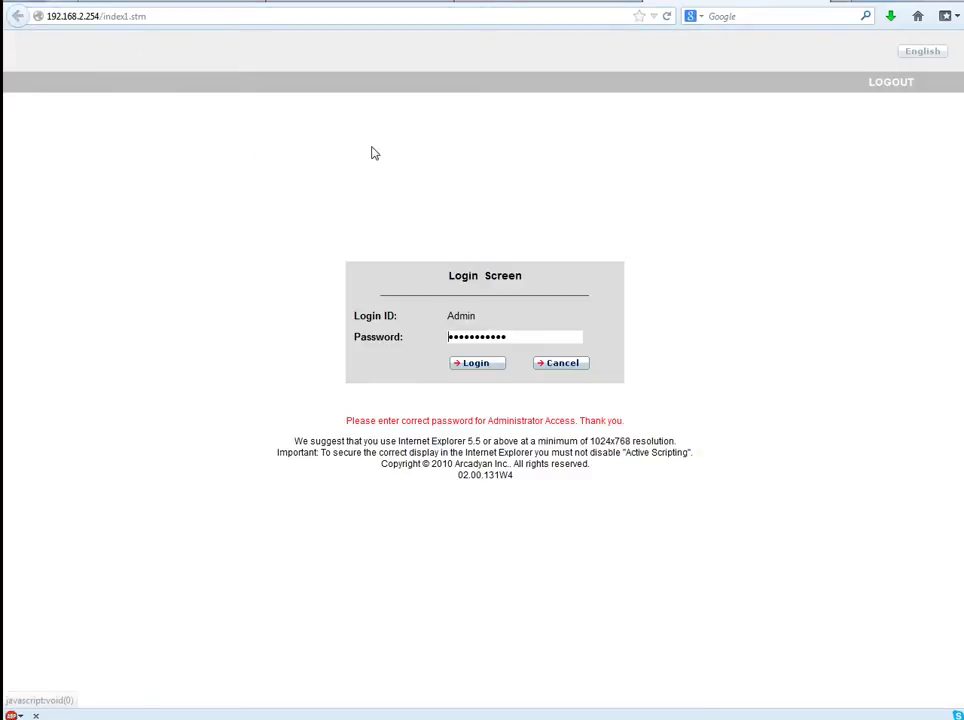
drag(147, 16, 45, 16)
click(471, 366)
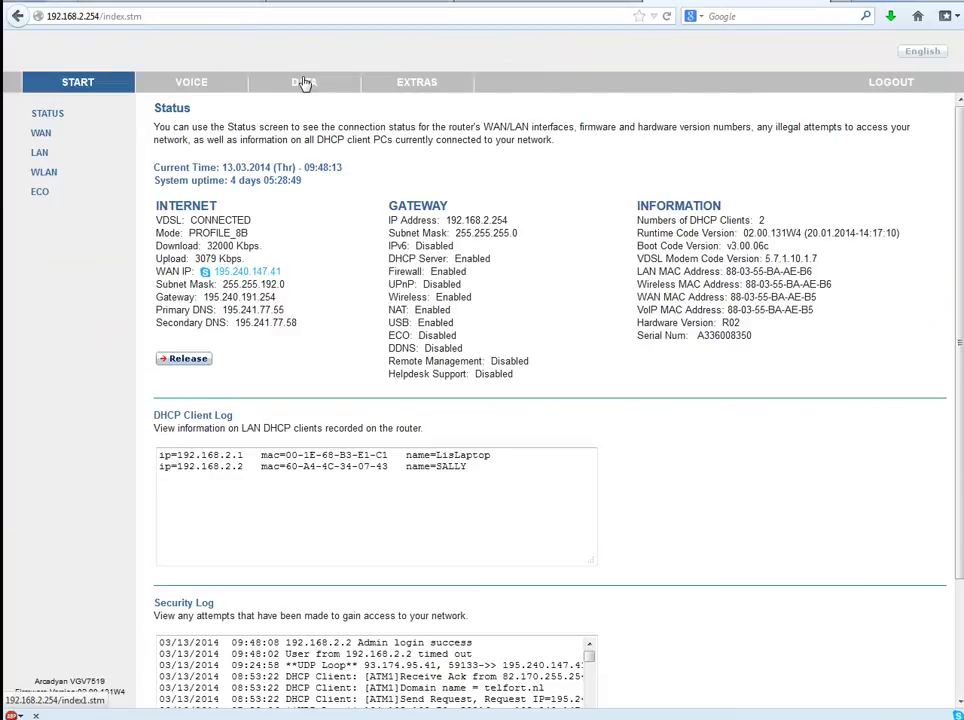
click(305, 84)
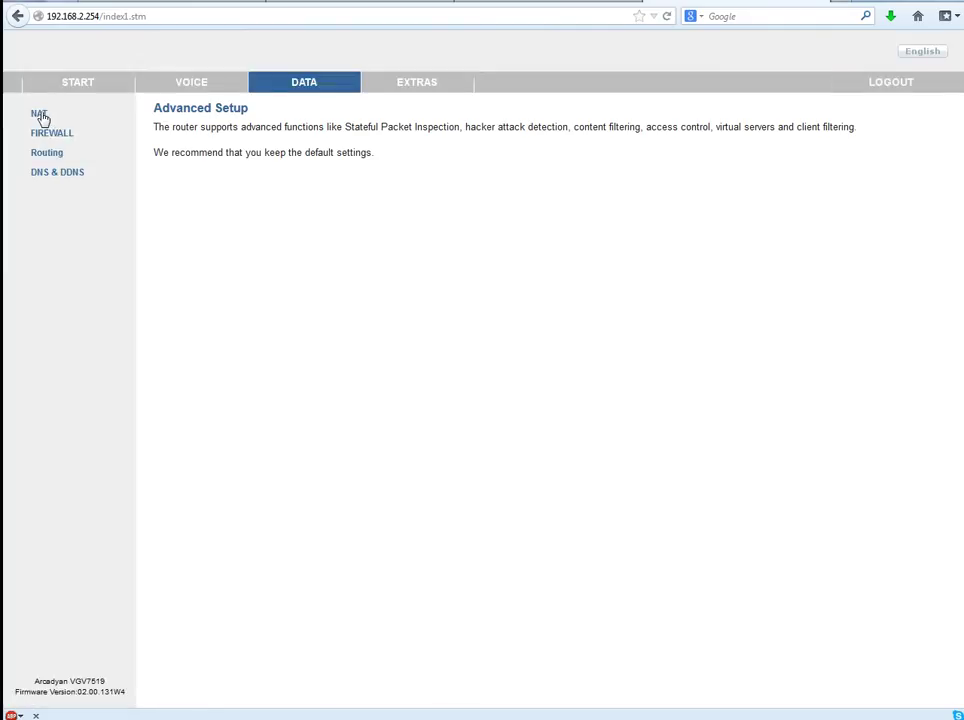
click(40, 115)
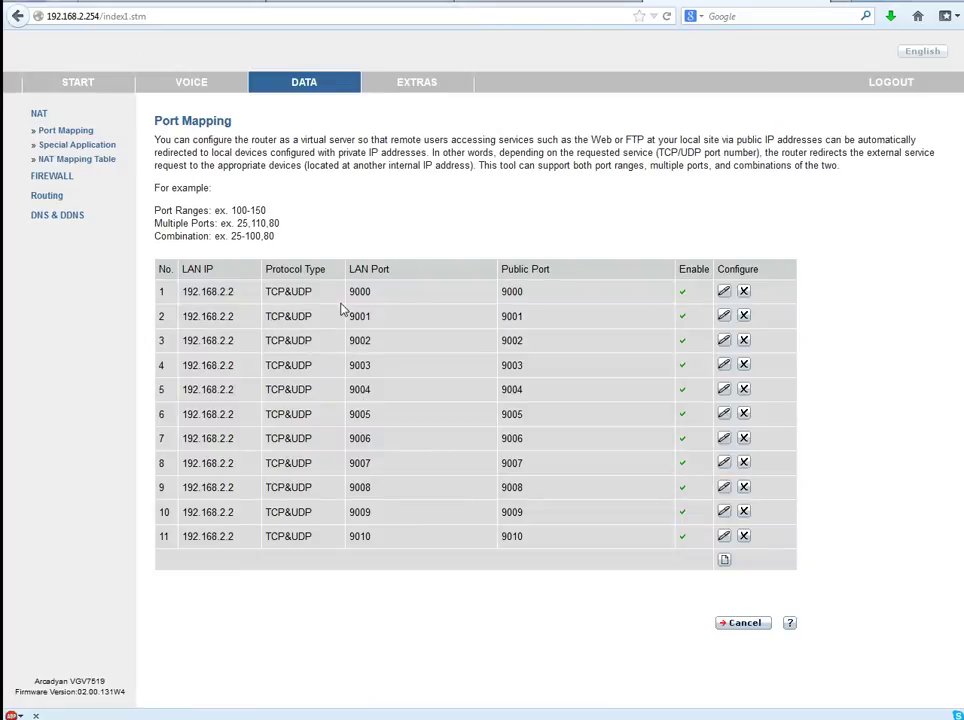
- Verify the port mapping rules forward ports 9000-9010 to 192.168.2.2
double_click(366, 341)
drag(389, 542, 410, 571)
click(416, 609)
double_click(311, 320)
drag(236, 340, 190, 340)
double_click(240, 365)
drag(323, 372, 250, 377)
click(243, 372)
double_click(200, 367)
click(348, 377)
right_click(826, 6)
- Close the router tab and save Regions.ini from WordPad in Text-Only format
click(874, 158)
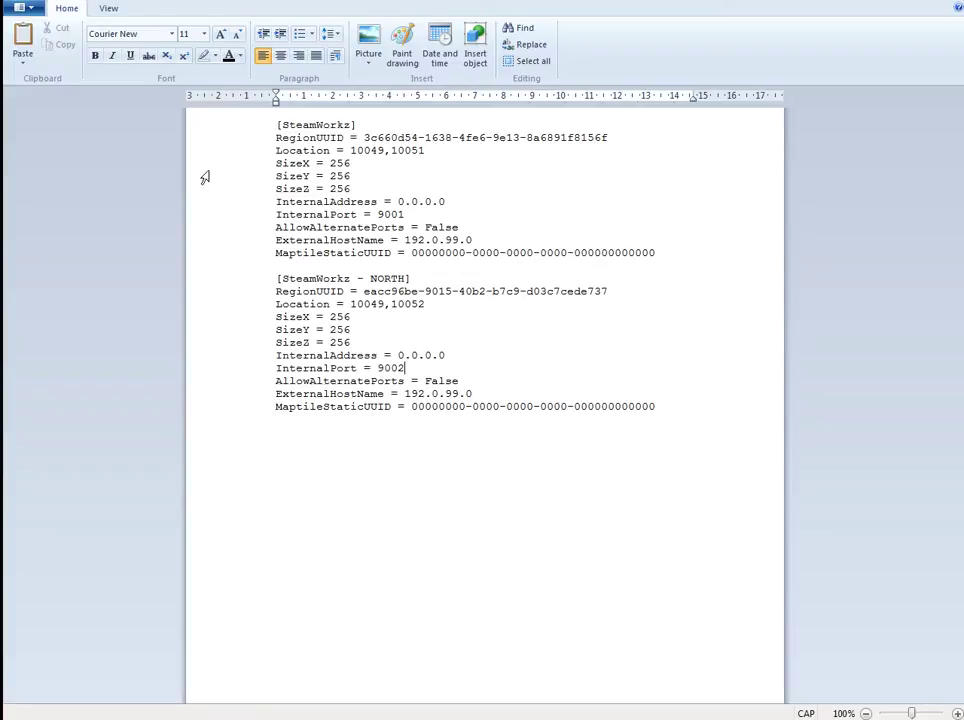
click(27, 12)
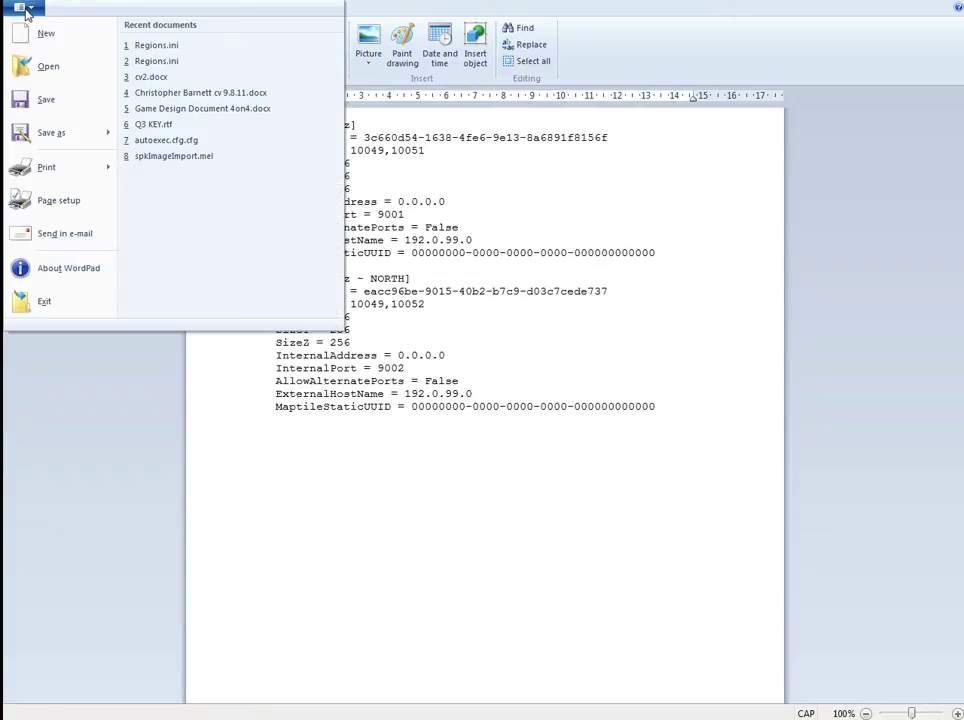
click(46, 100)
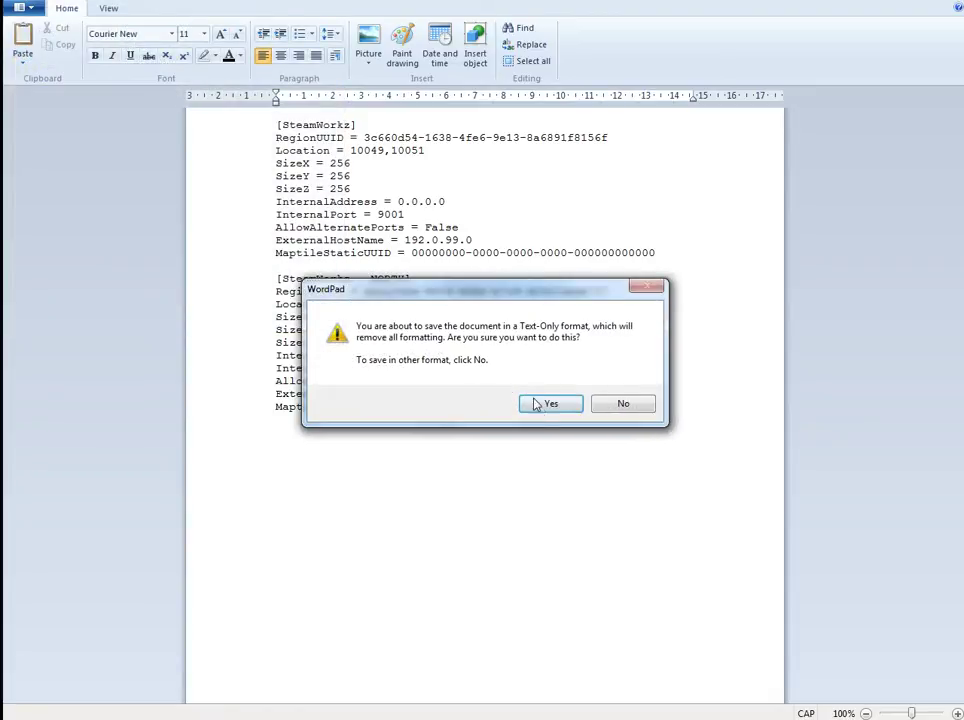
click(548, 404)
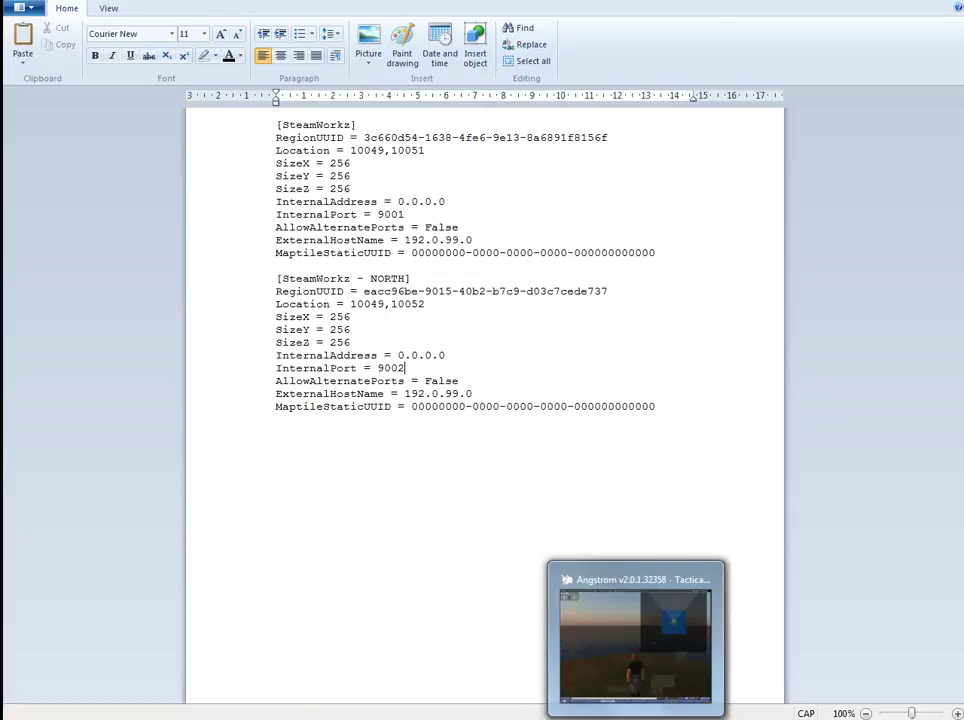
mouse_move(628, 710)
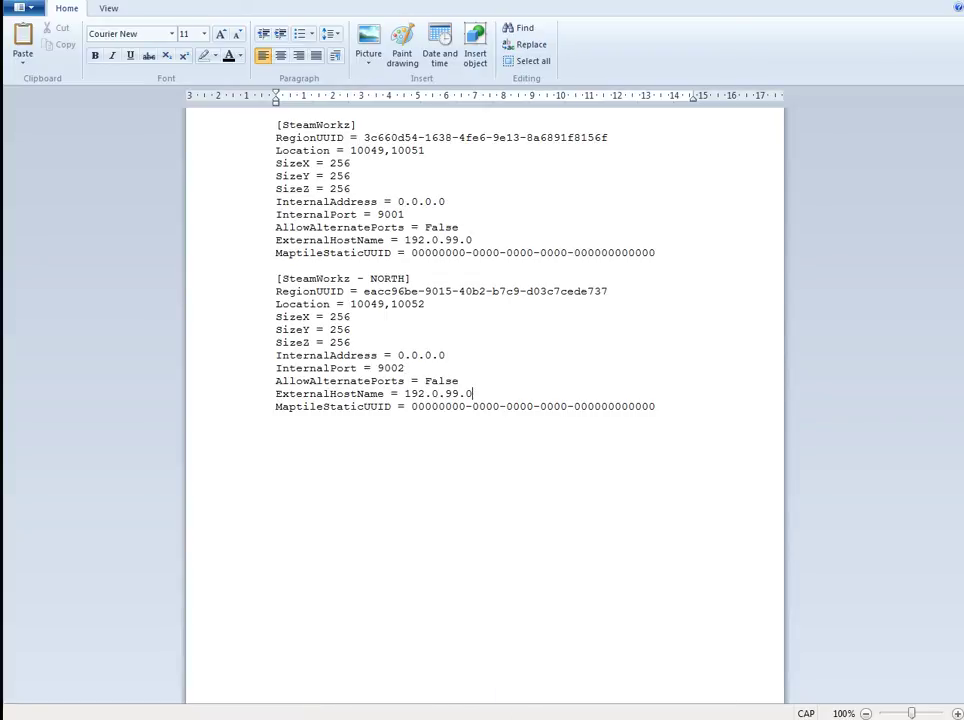
- Join the NORTH region to the existing SteamWorkz estate in the OpenSim console
click(940, 2)
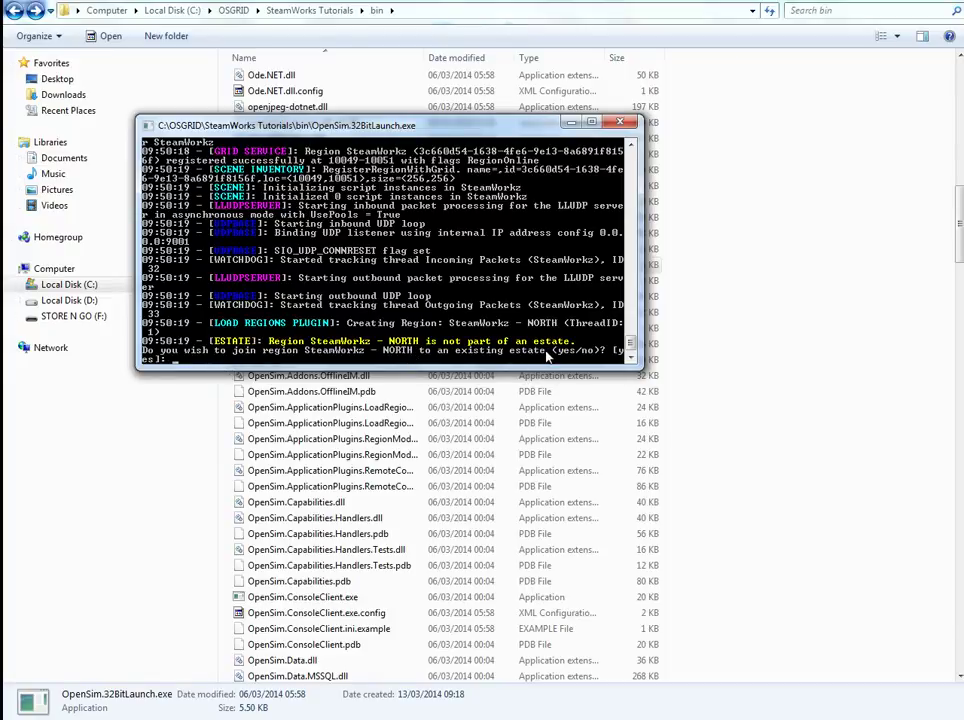
key(Return)
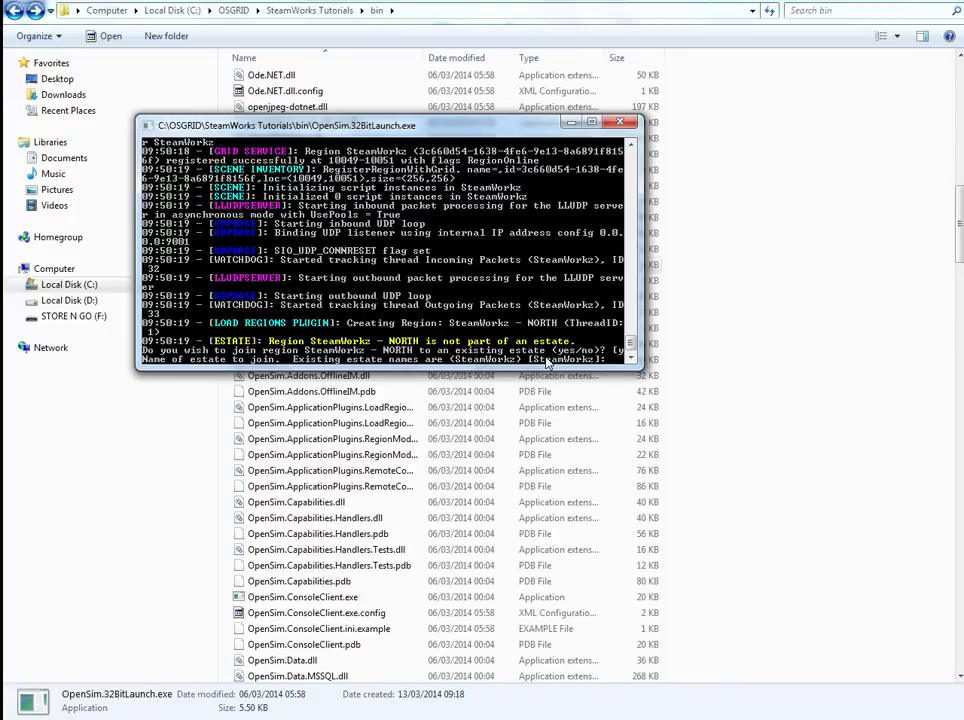
text(SteamWork)
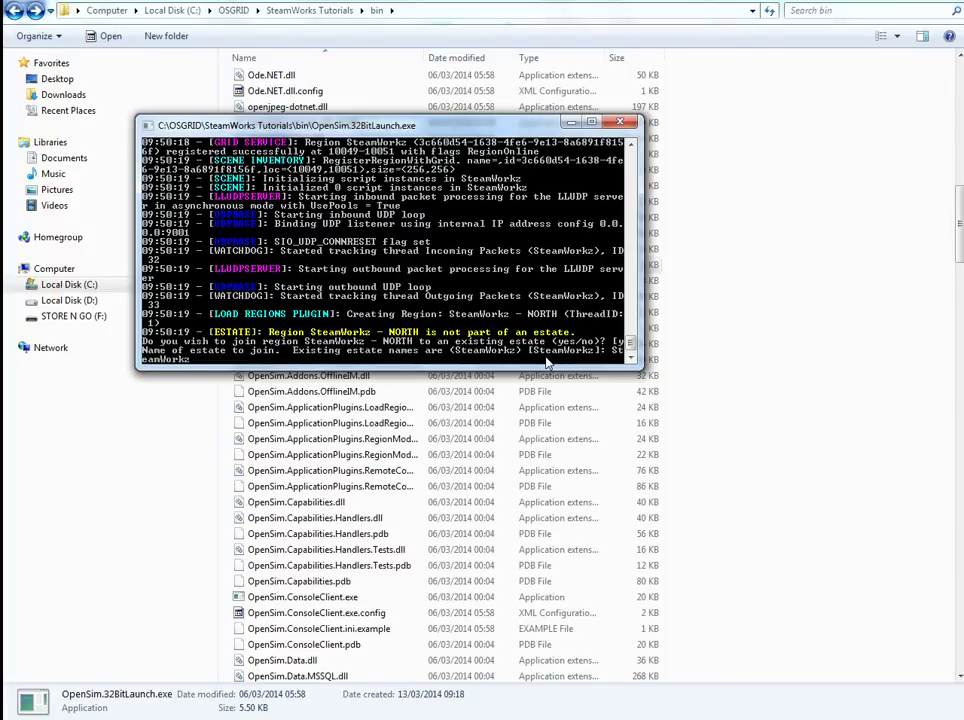
text(z)
key(Return)
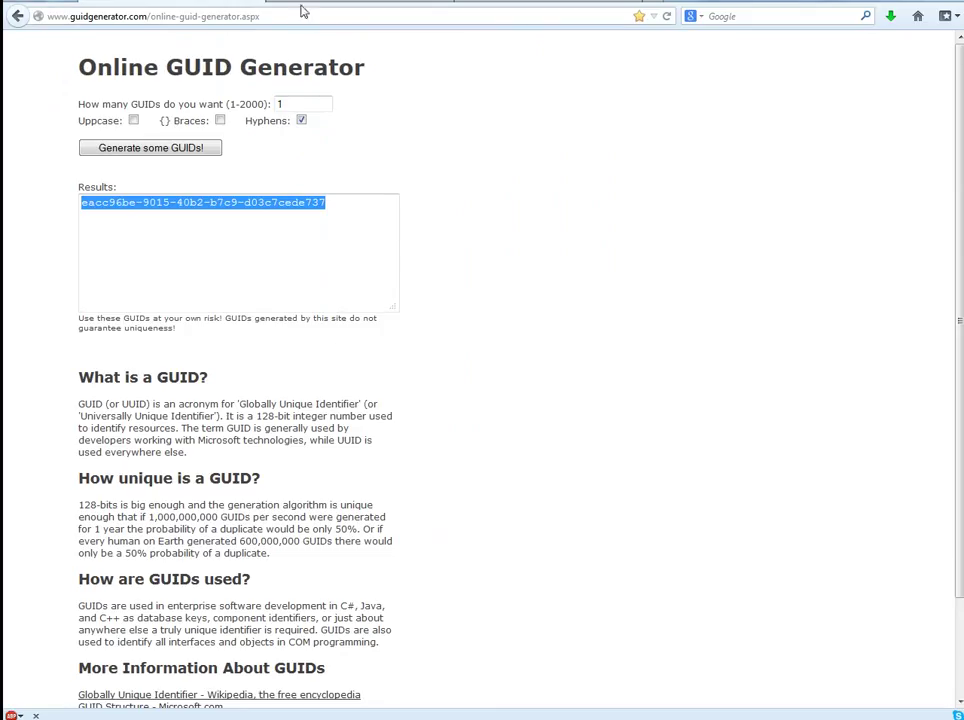
- Reload OSgrid QuickMap and check the region tooltip near 10049,10052
click(316, 6)
key(F5)
mouse_move(685, 111)
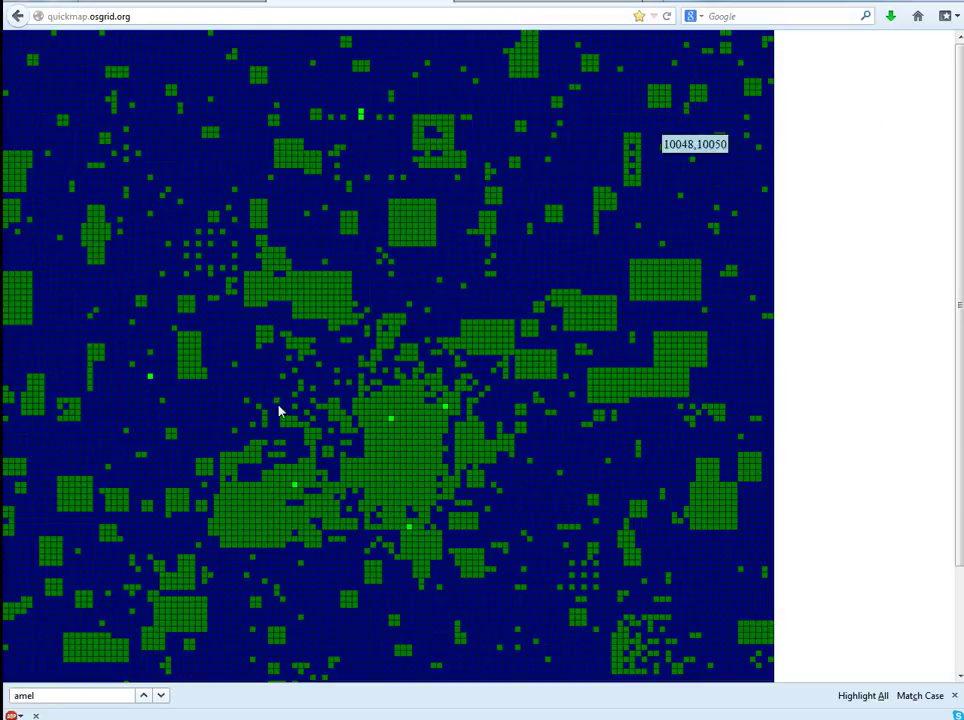
- Launch the Angstrom viewer from the Windows Start menu
click(14, 714)
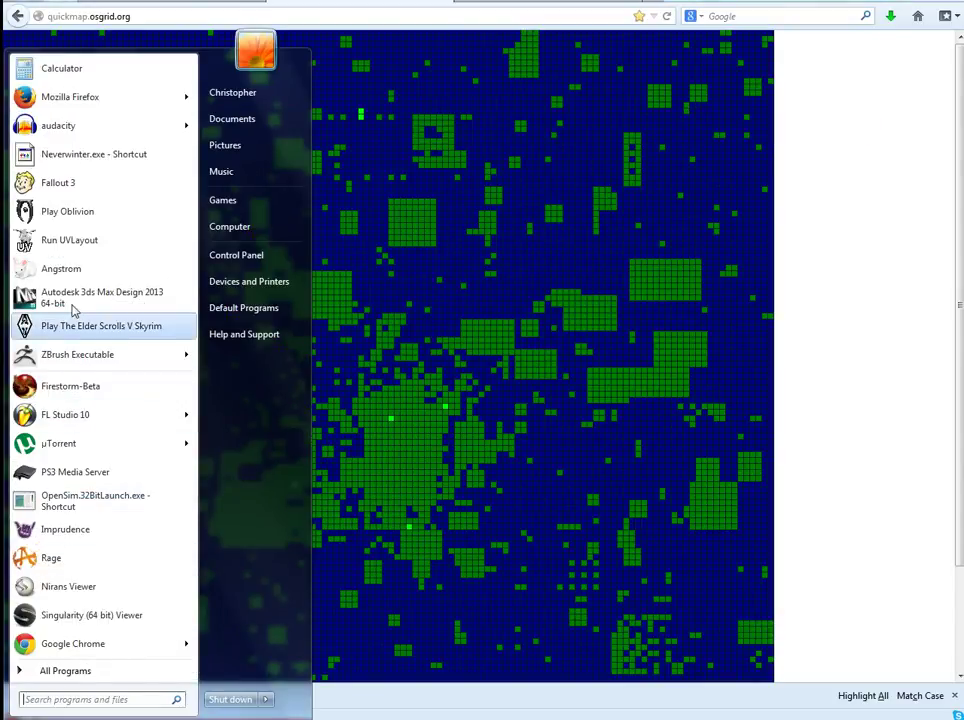
click(65, 269)
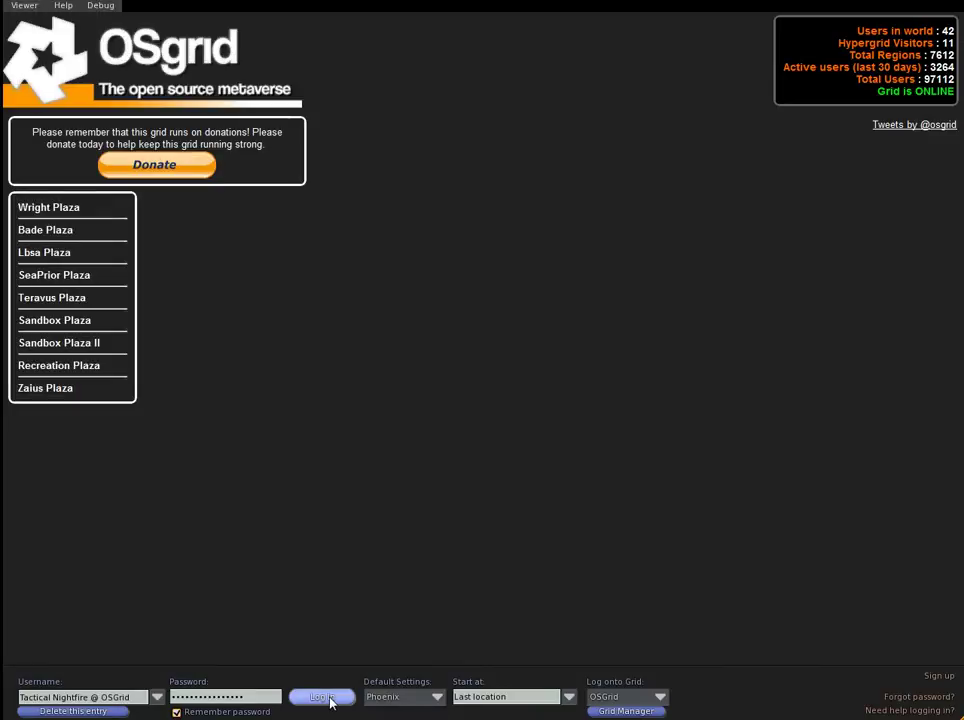
- Log in to OSGrid from the Angstrom login screen
click(330, 698)
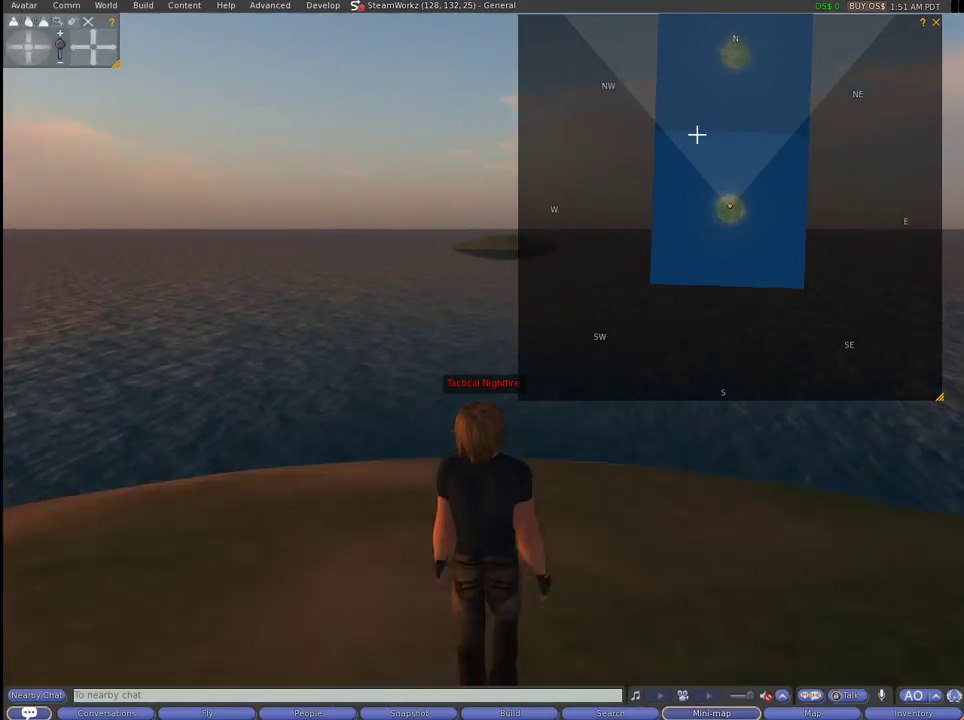
- Fly the avatar north into SteamWorkz - NORTH and land on the island
key(Page_Up)
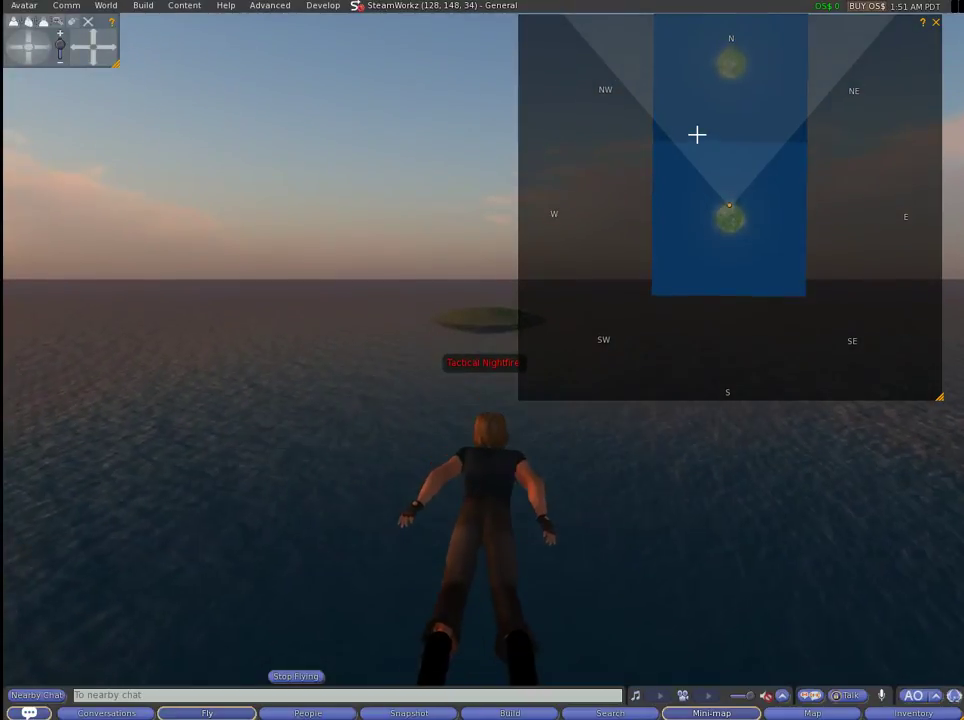
key(Up)
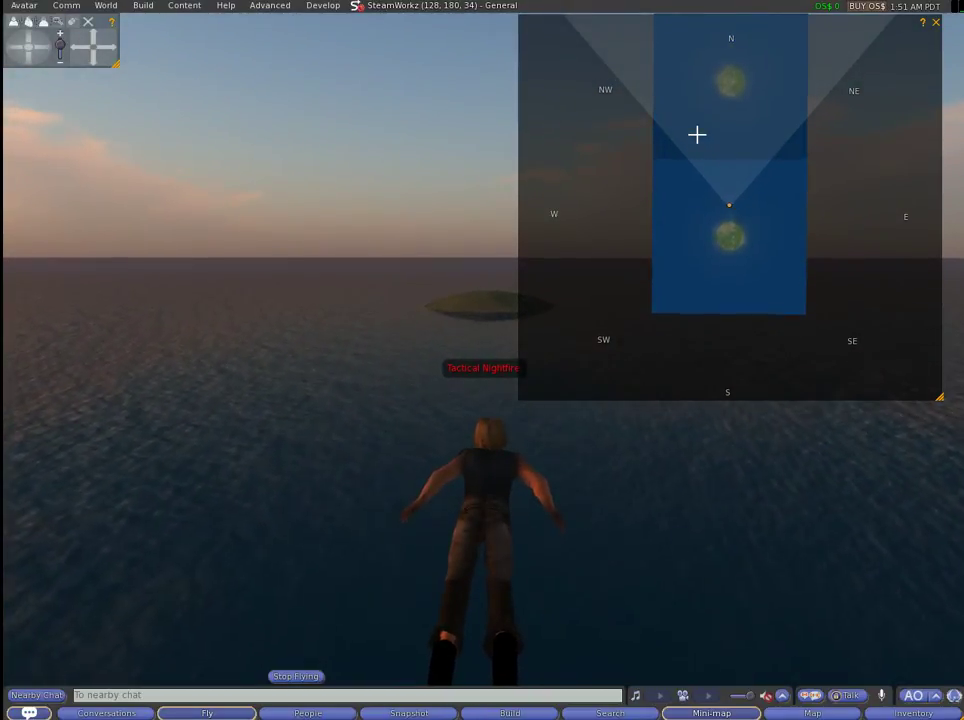
key(Up)
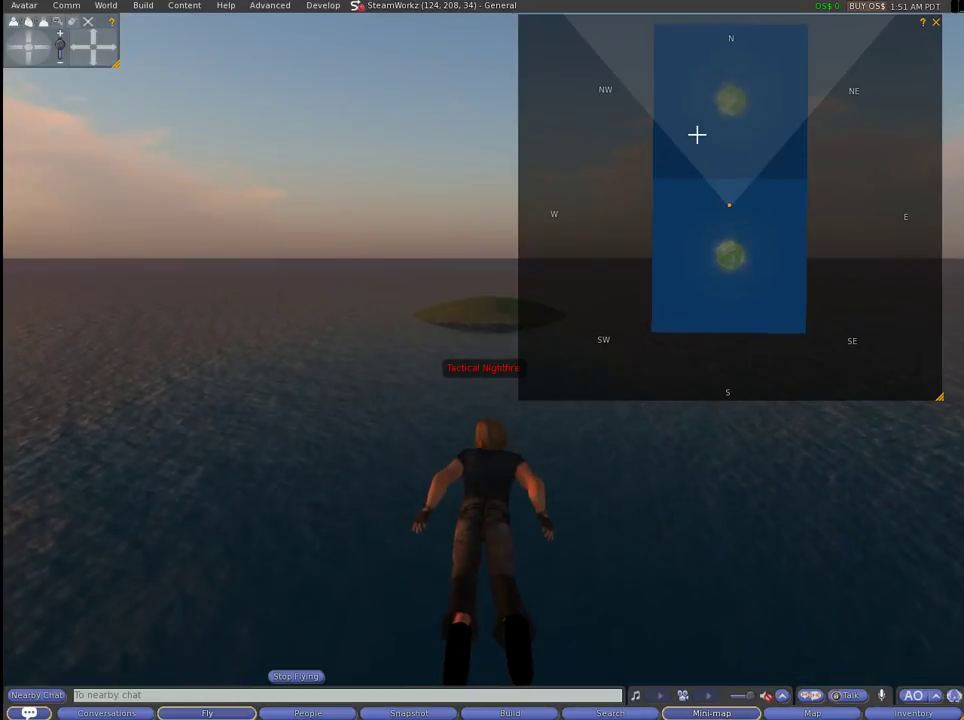
key(Up)
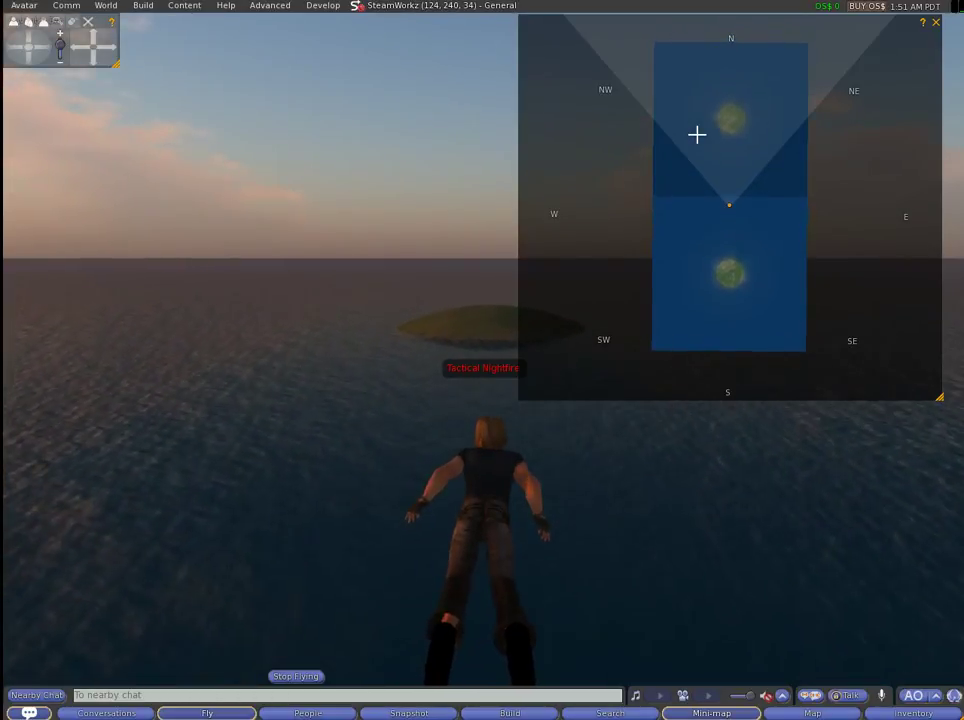
key(Up)
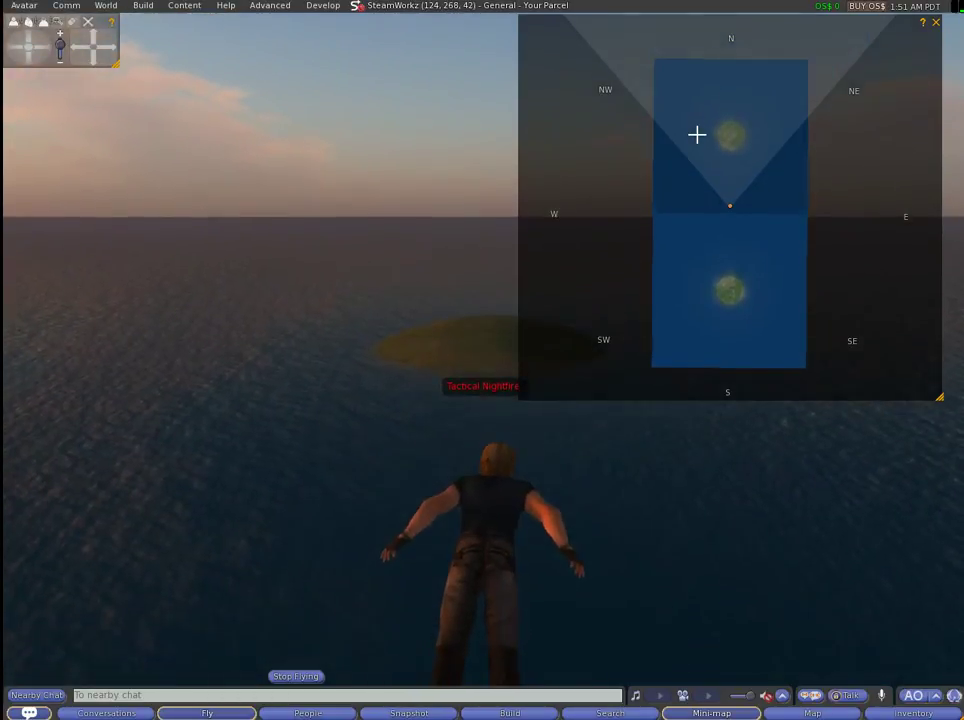
key(Up)
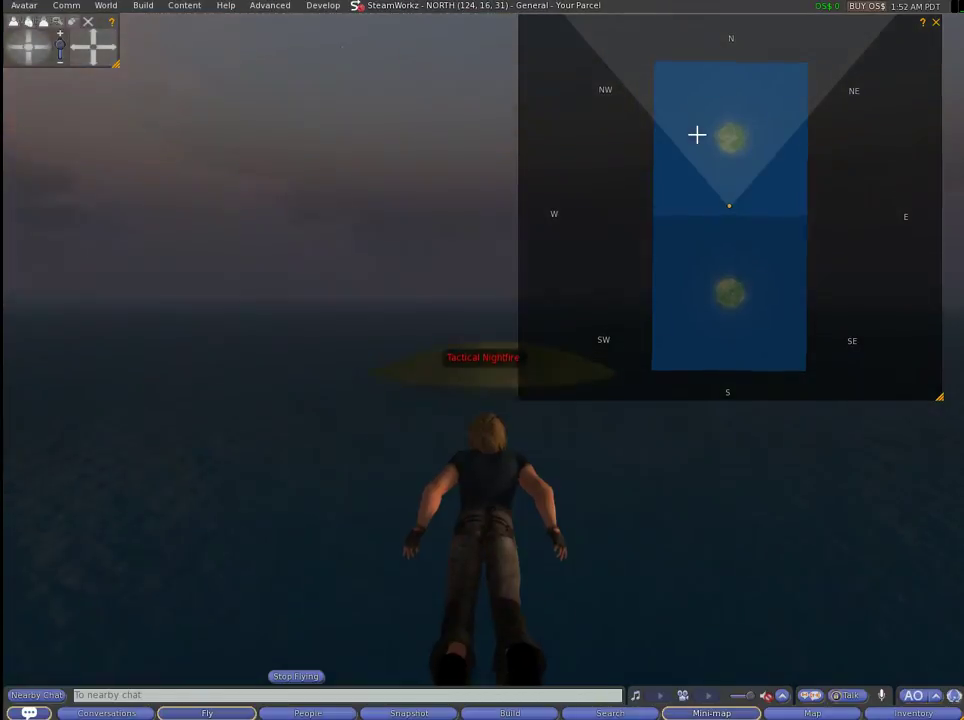
key(Up)
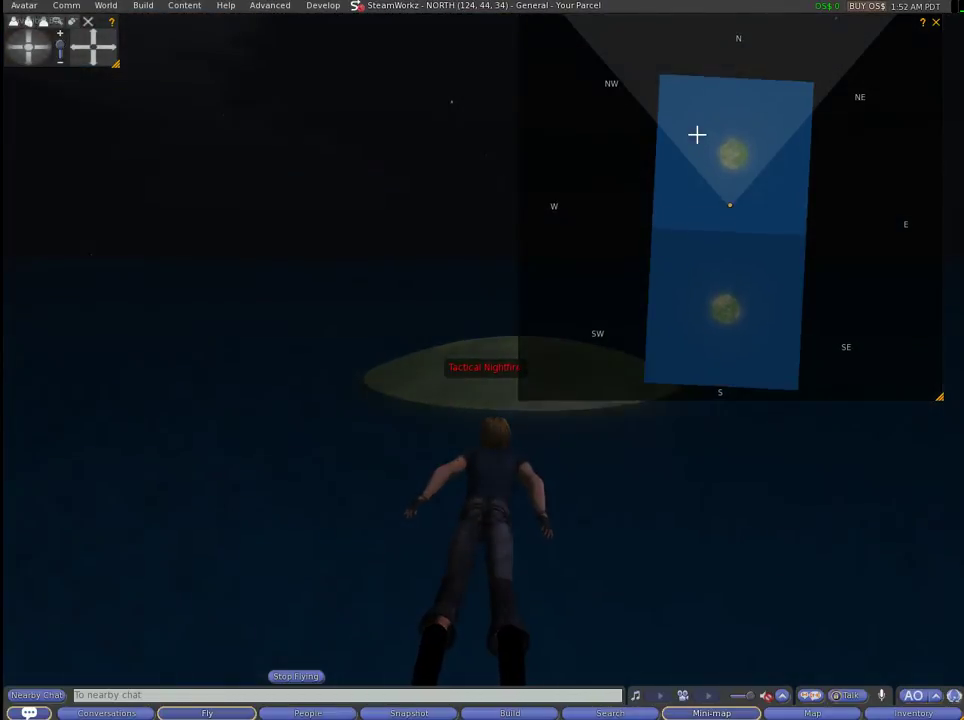
key(Up)
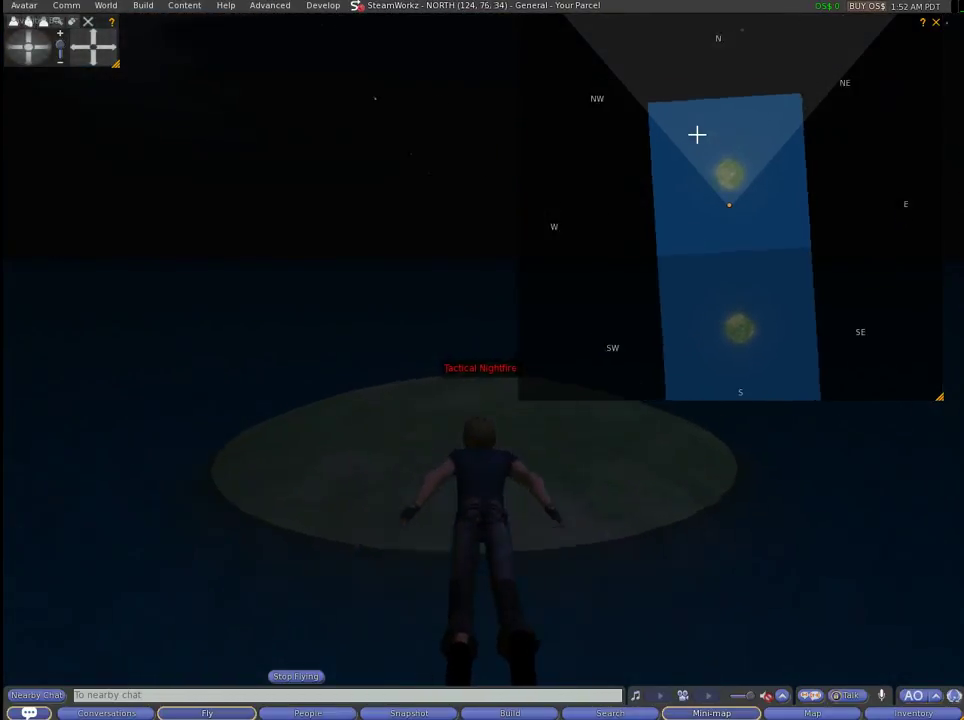
key(Up)
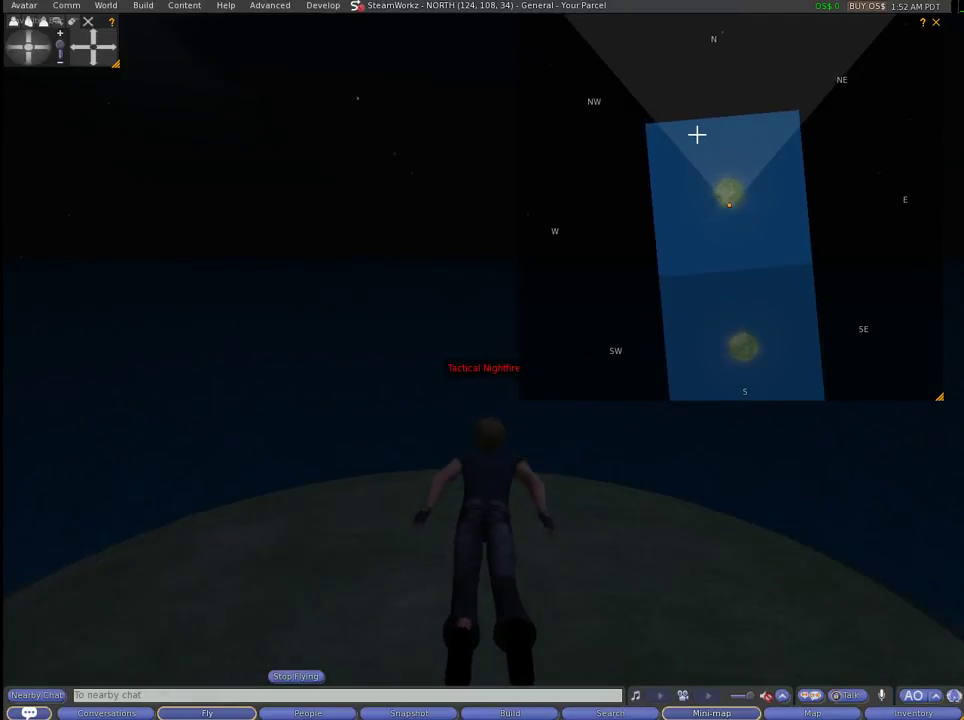
key(Page_Down)
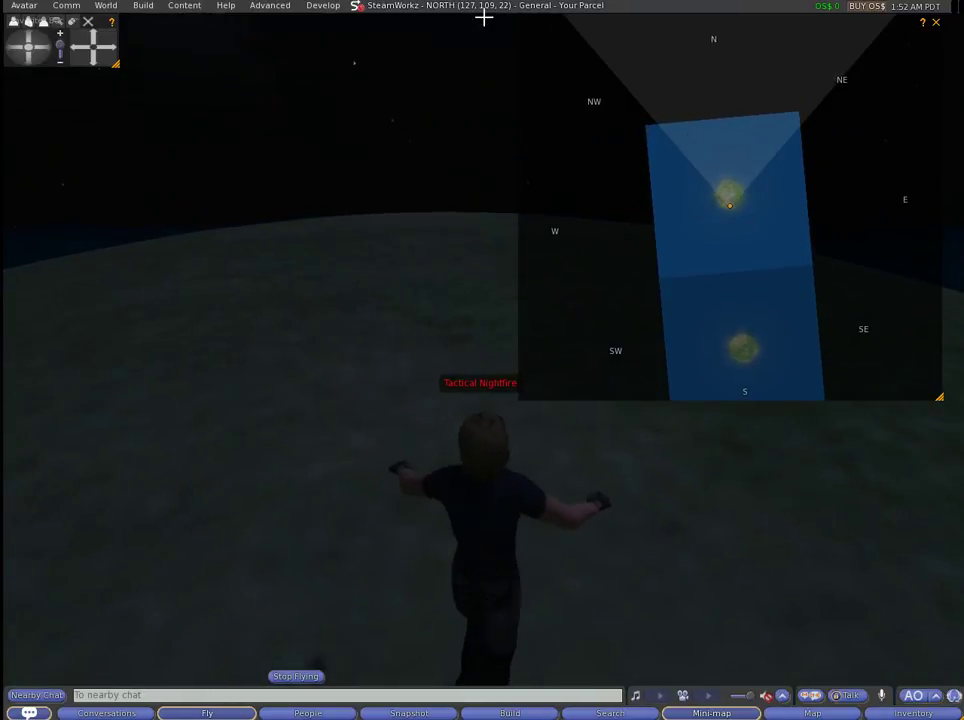
- Turn off Allow Public Access in the parcel's About Land access settings
click(540, 5)
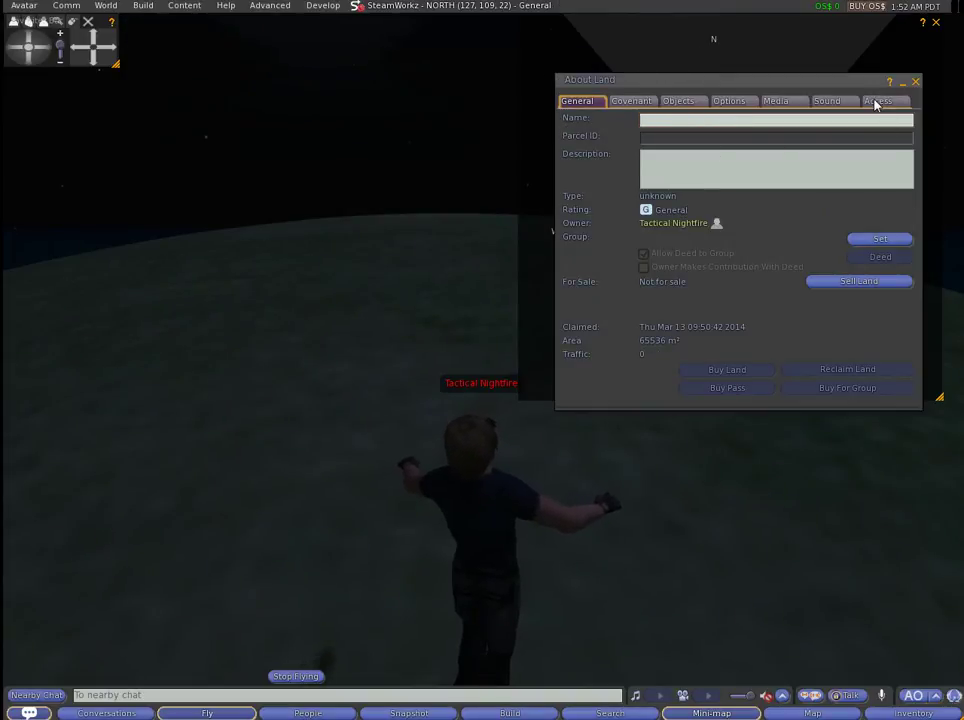
click(875, 102)
click(575, 123)
click(914, 83)
- Set the region's environment to the fixed sky A-6PM (2) and apply it
click(108, 8)
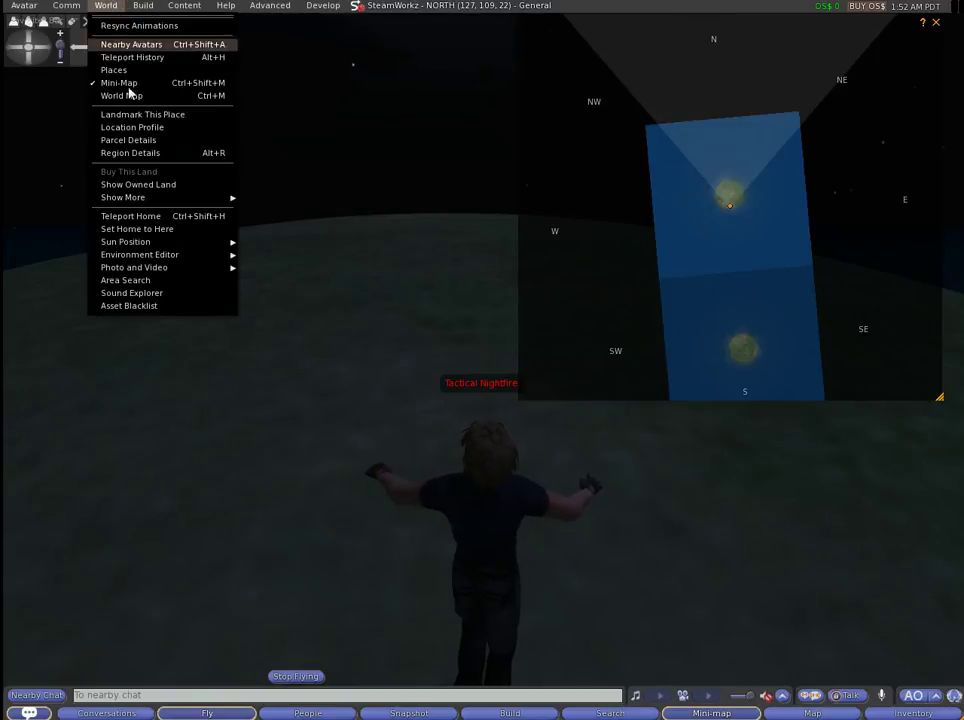
click(140, 153)
click(234, 37)
click(73, 133)
click(145, 216)
click(245, 211)
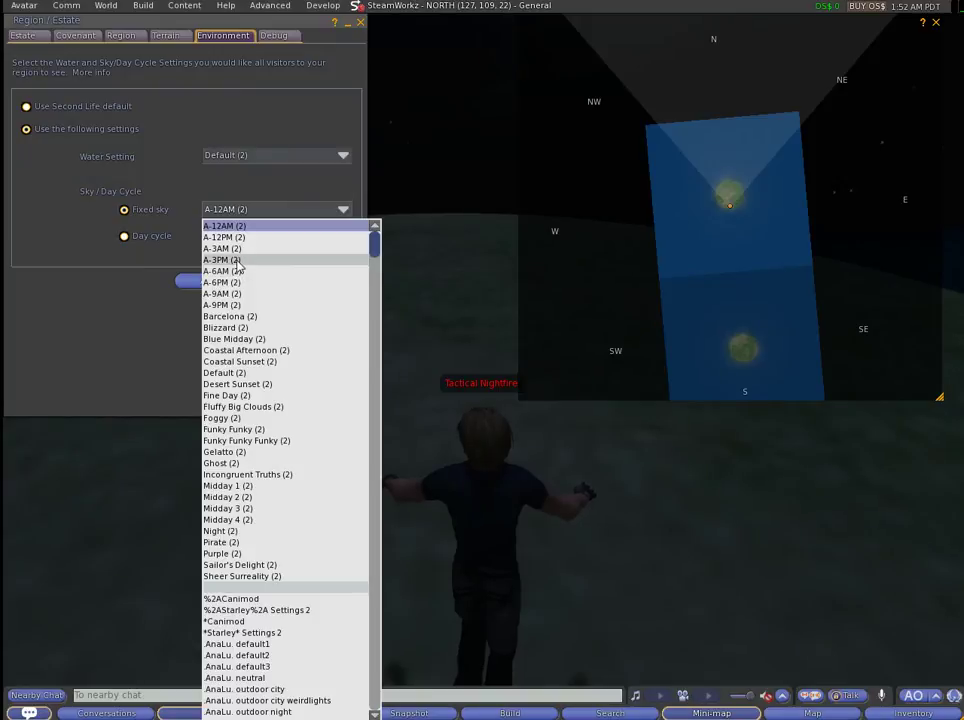
click(237, 282)
click(210, 281)
click(360, 22)
- Fly the avatar around and back over the NORTH island
key(Right)
key(Right)
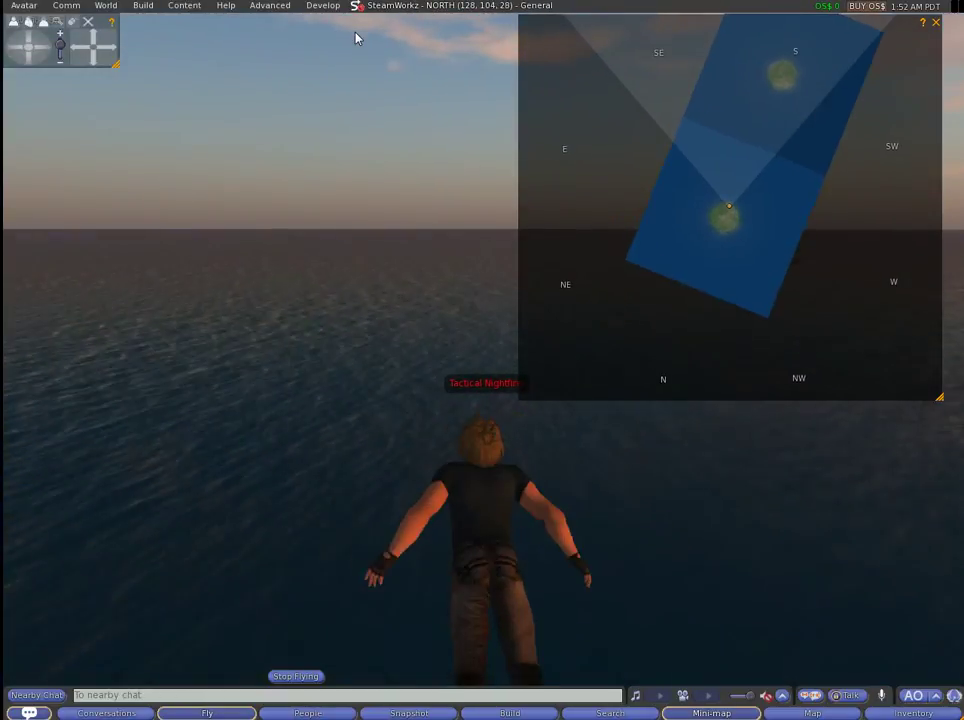
key(Up)
key(Right)
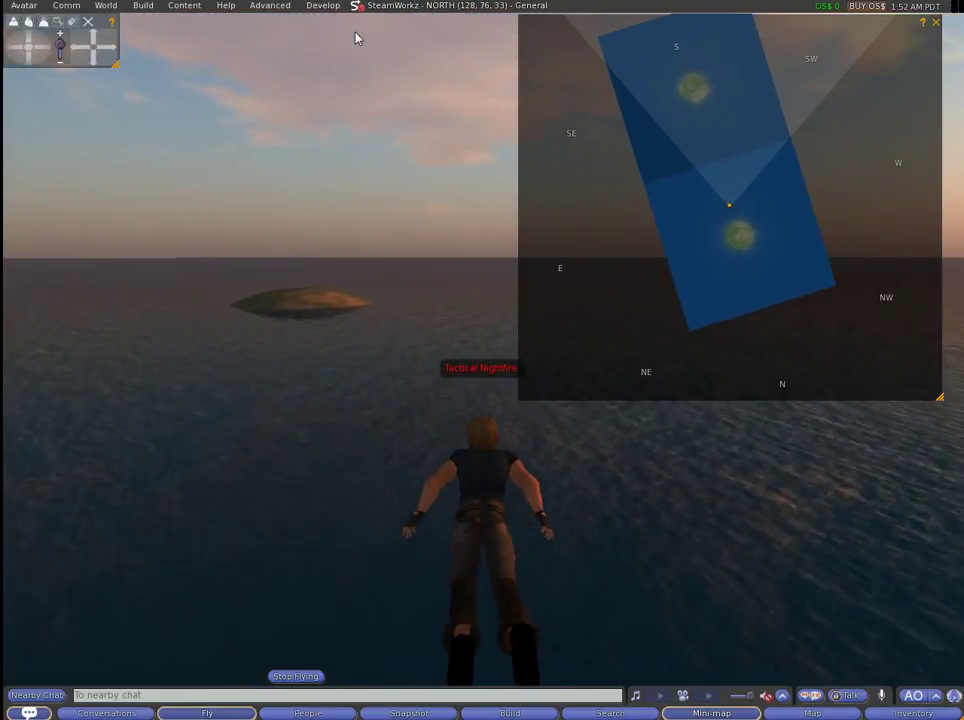
key(Right)
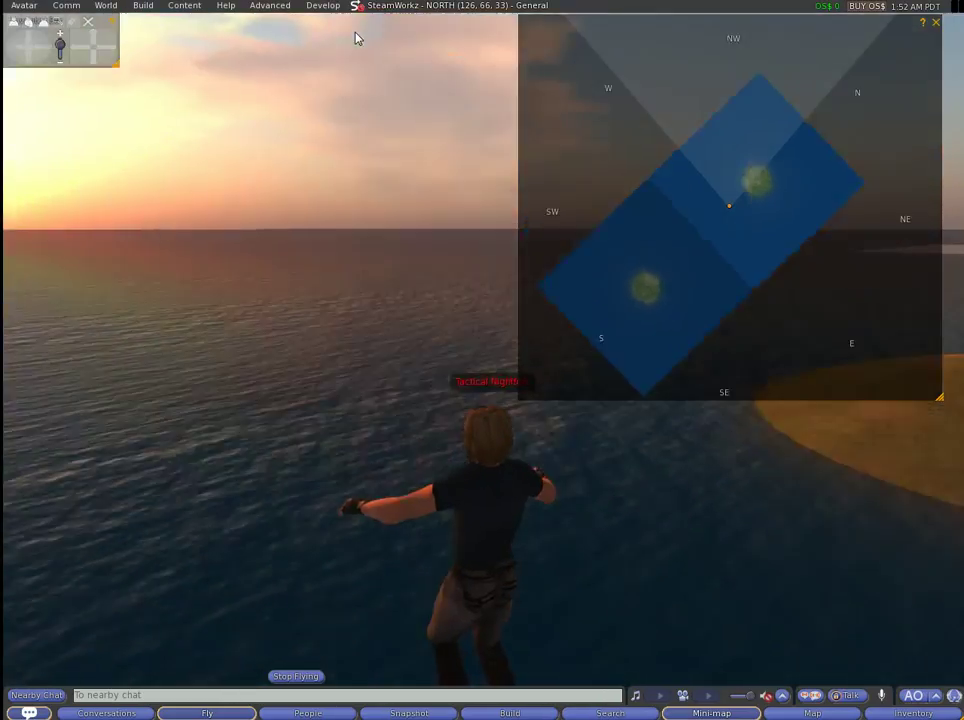
key(Right)
key(Up)
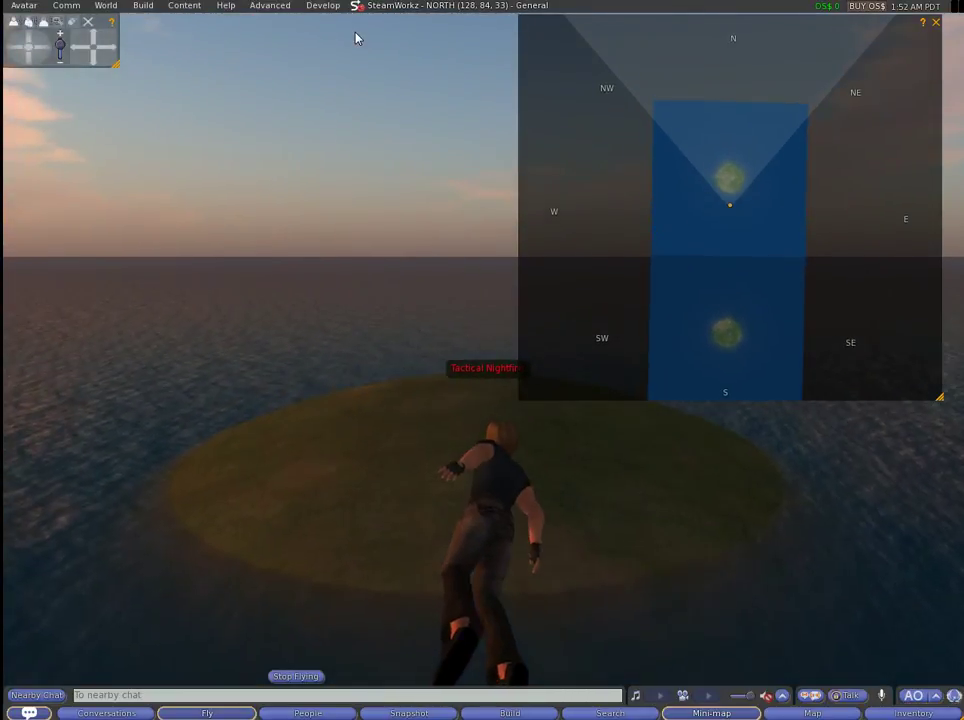
key(Up)
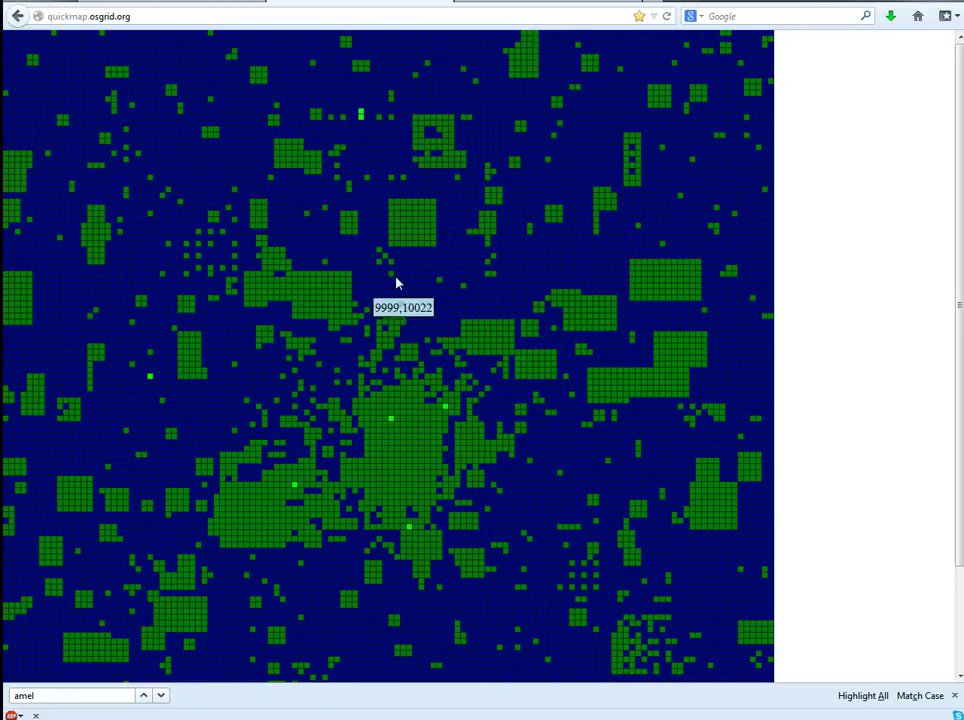
- Read the SteamWorkz - NORTH region at 10049,10052 on the Quickmap, then bring up the OpenSim console
mouse_move(689, 114)
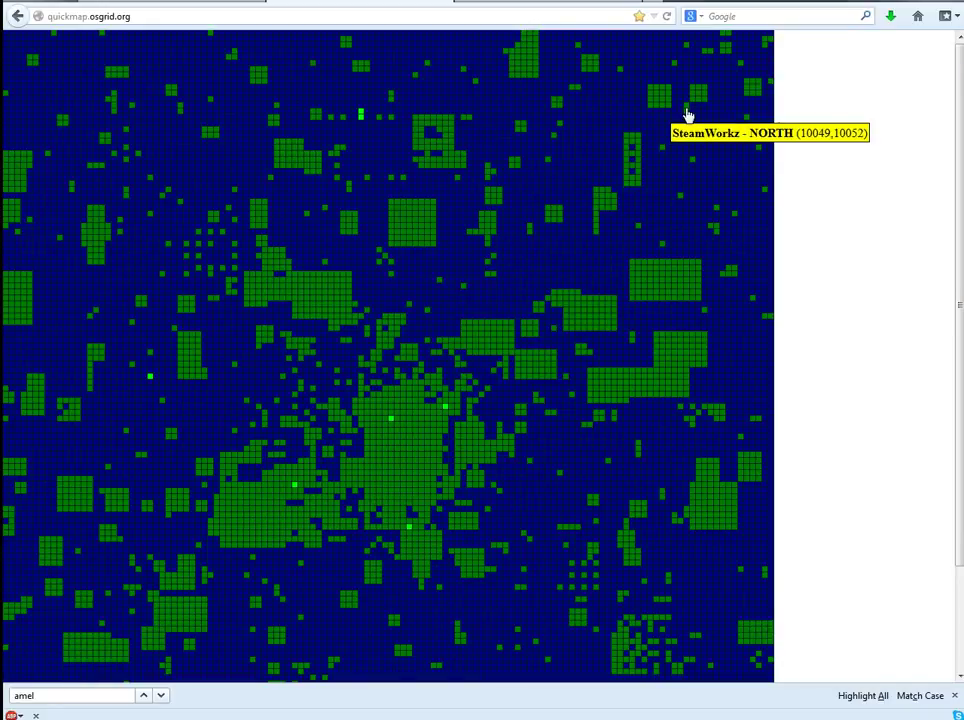
click(690, 719)
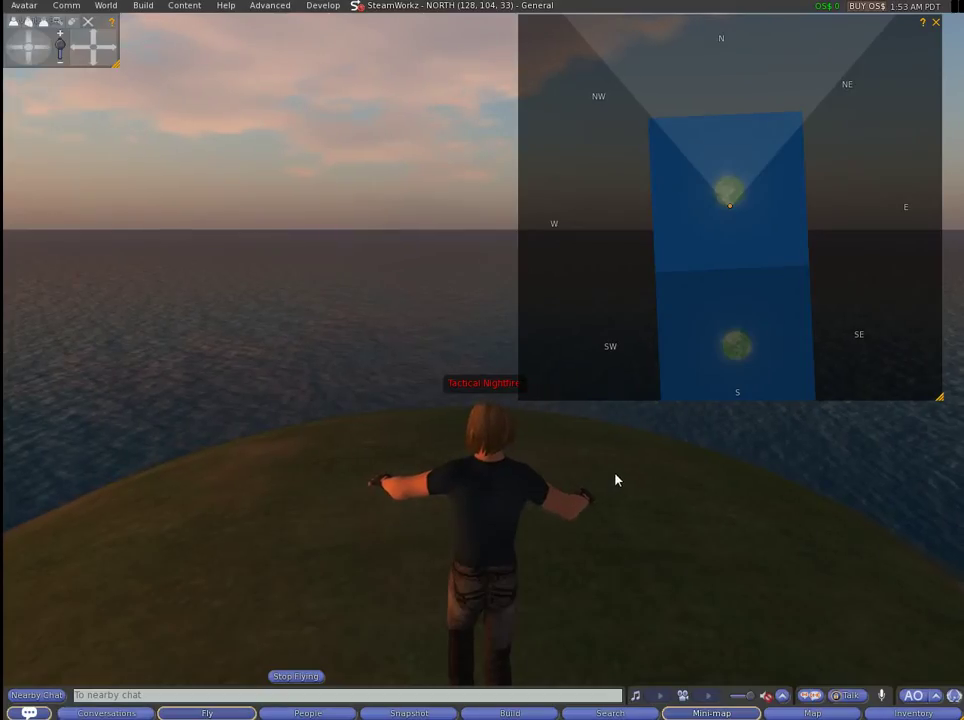
- Fly the avatar south across the border into SteamWorkz and land on the grass at (127, 142, 24)
key(Right)
key(Right)
key(Right)
key(Up)
key(Up)
key(Up)
key(Right)
key(Up)
key(Left)
key(Up)
key(Up)
key(Page_Down)
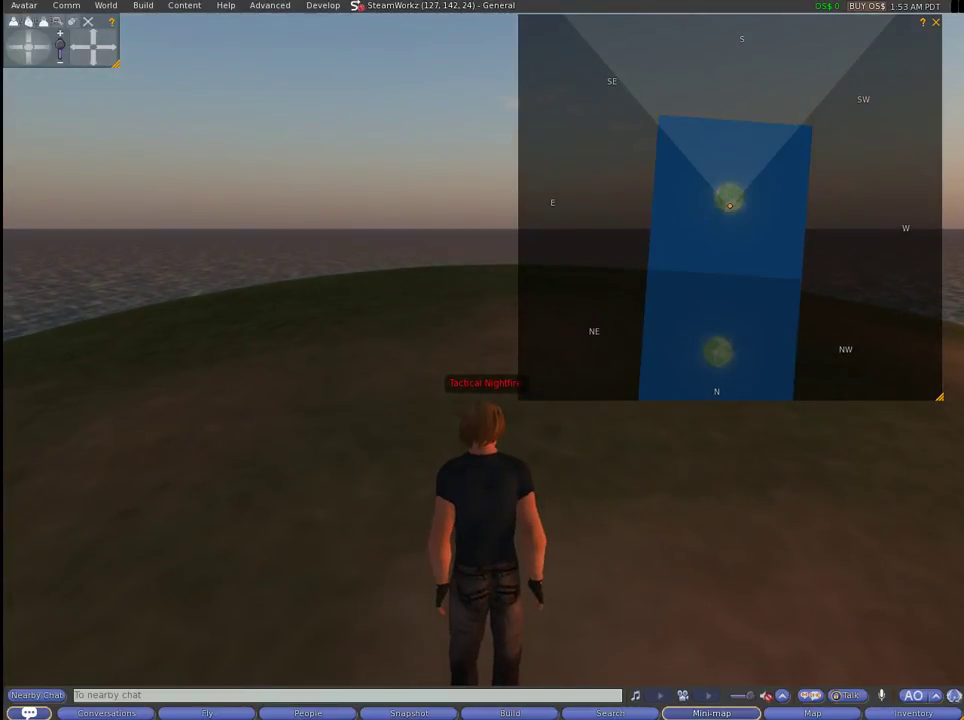
- Run 'delete-region SteamWorkz - NORTH' in the OpenSim console, checking the mini-map before confirming
key(alt+Tab)
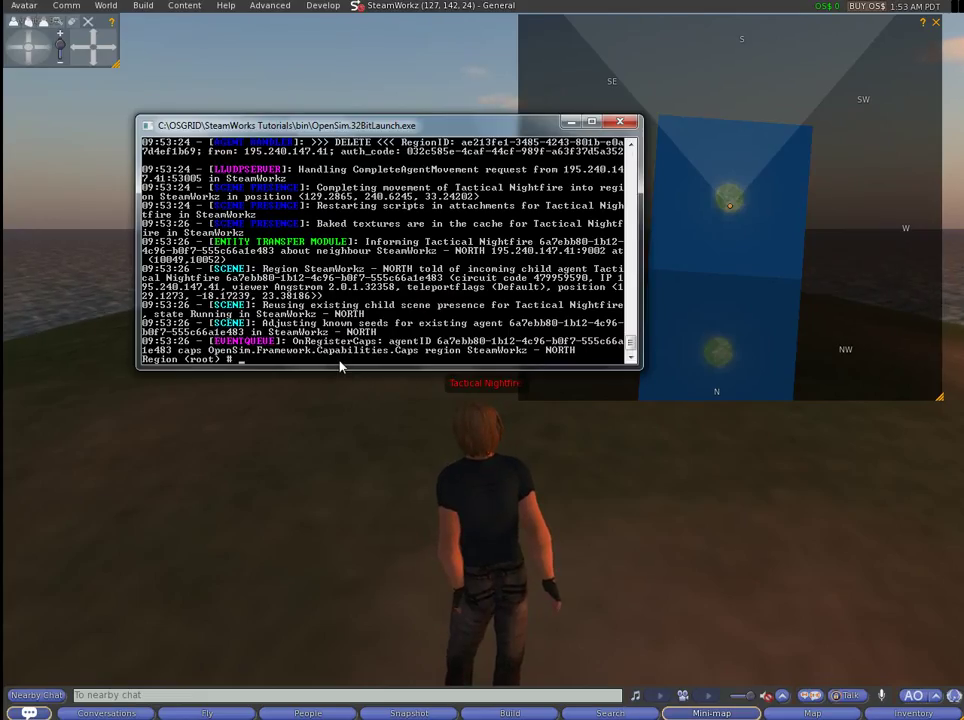
text(delete)
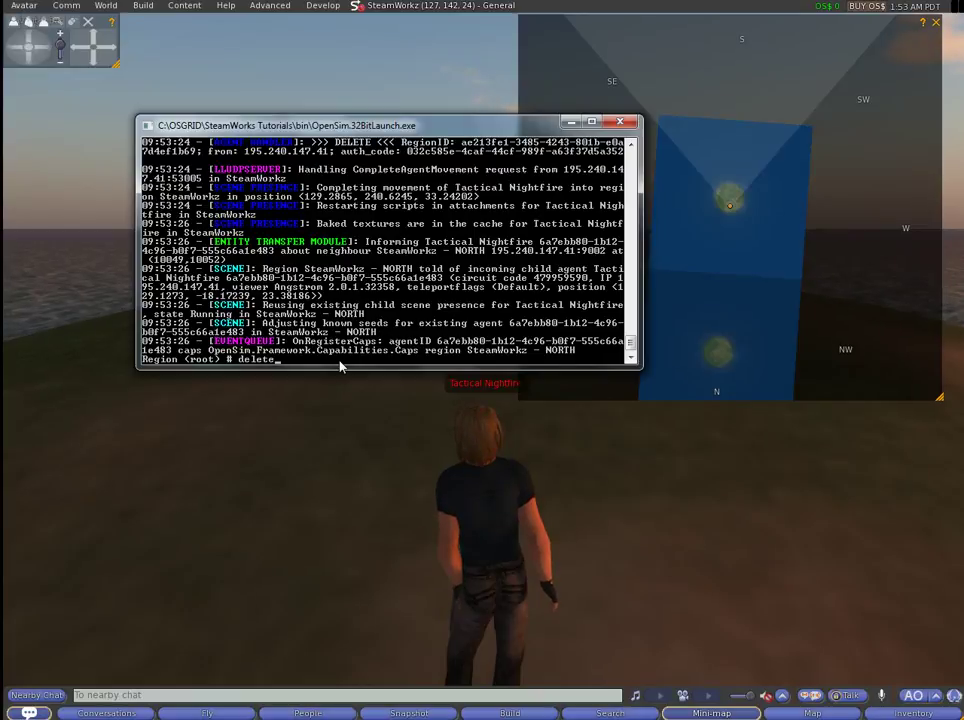
text(-regio)
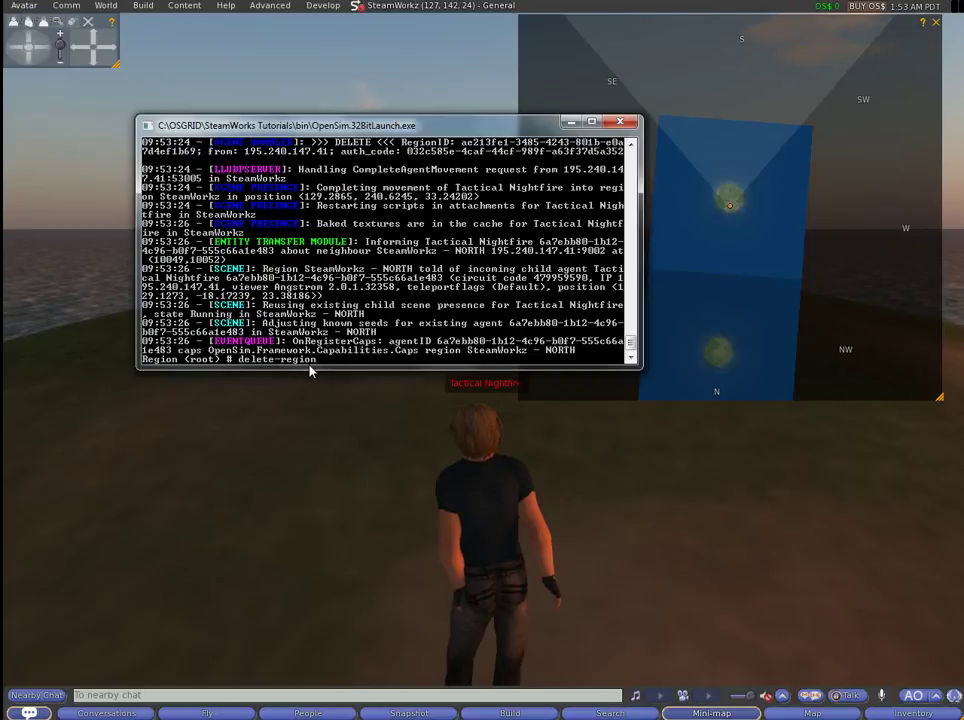
text(n SteamWorkz)
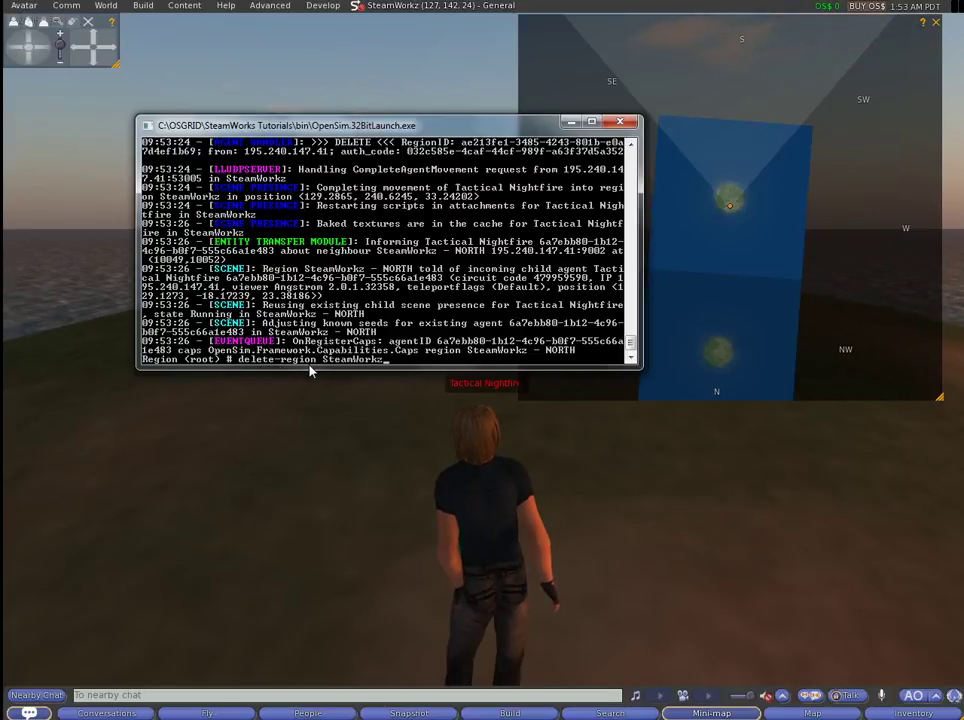
text( - NOR)
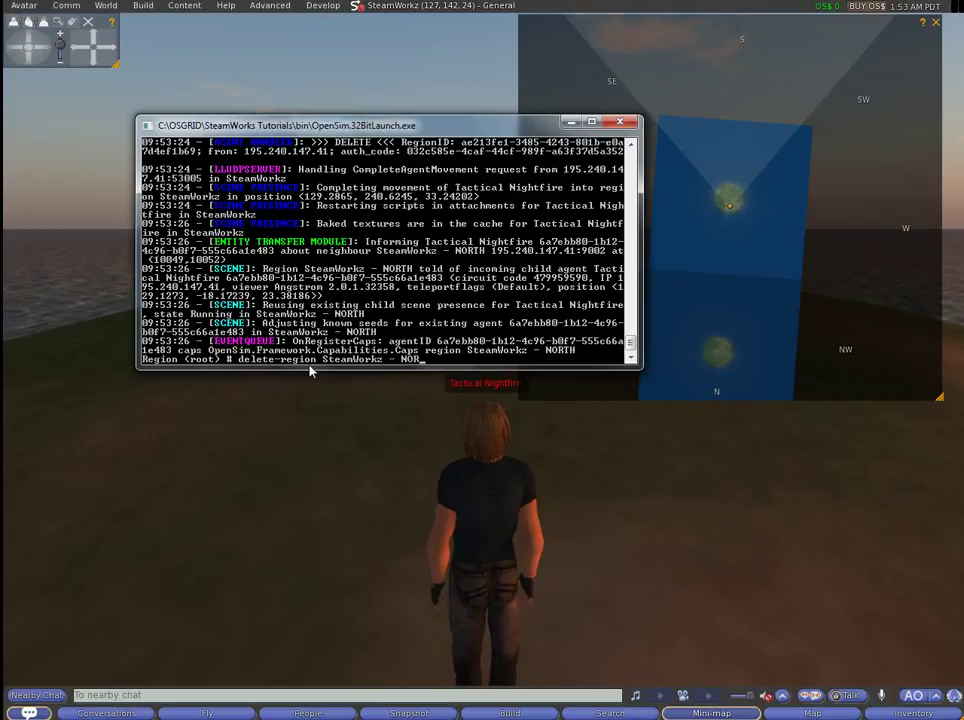
text(TH)
click(716, 346)
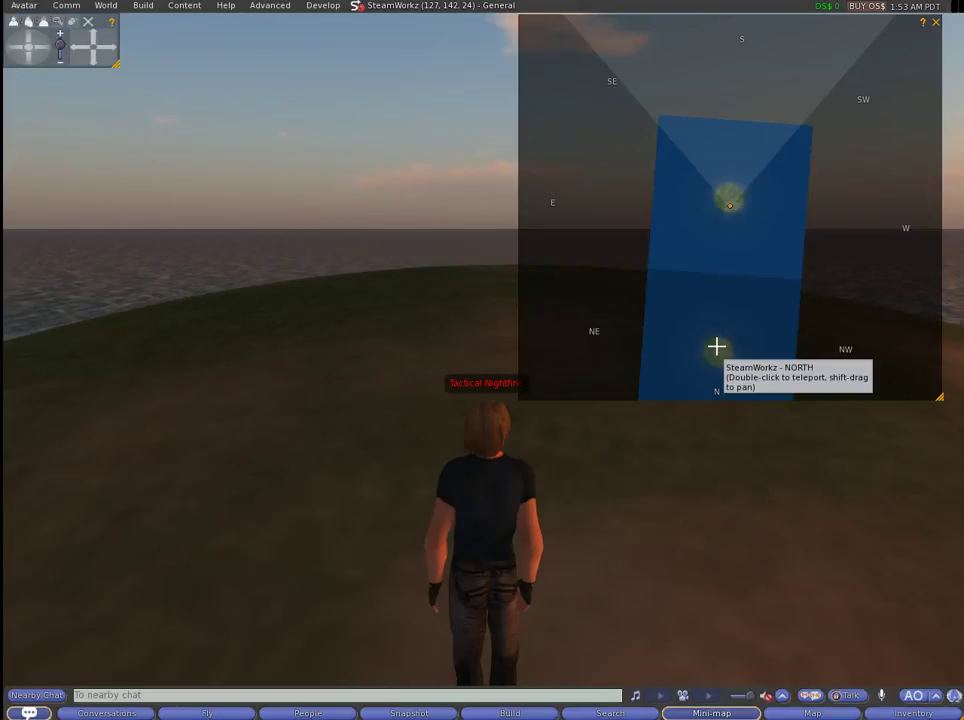
key(alt+Tab)
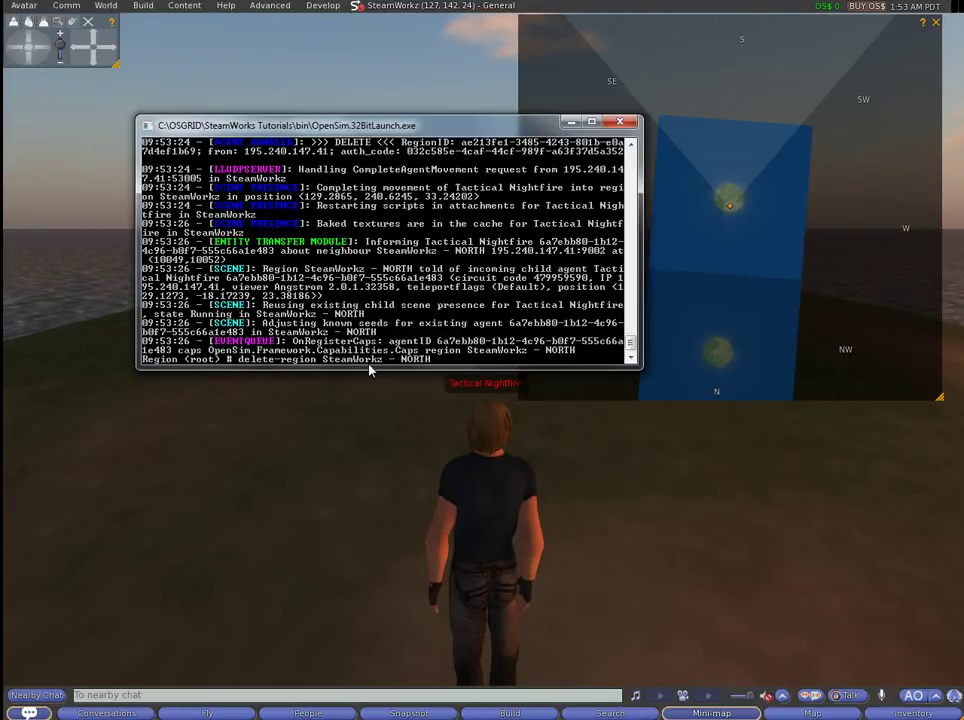
key(Return)
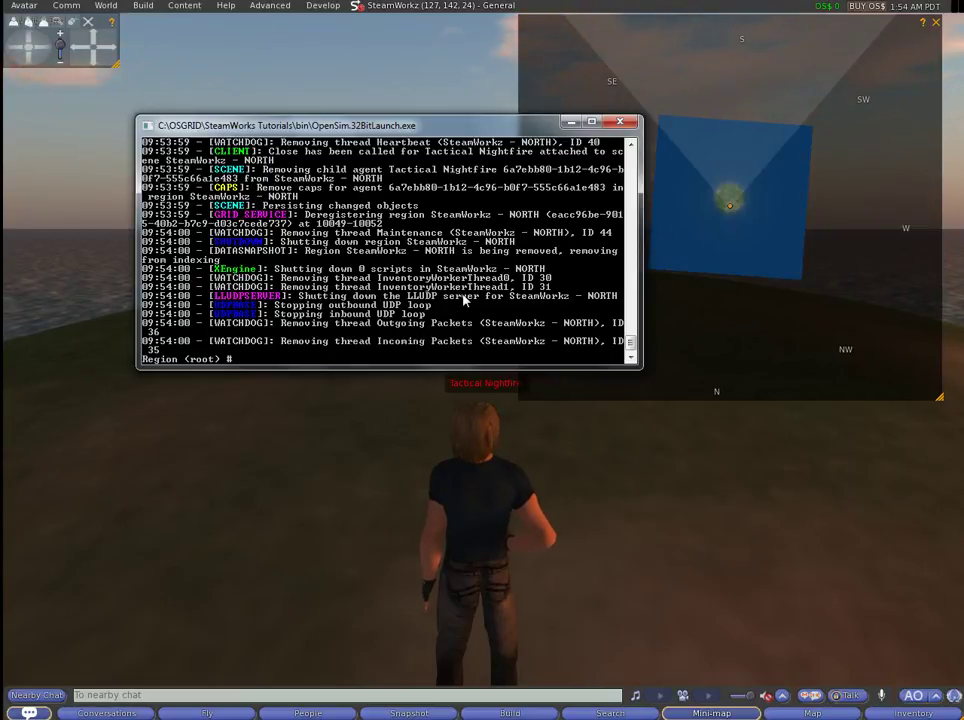
- Erase the half-typed 'delete' command and minimize the OpenSim console
text(delete-region SteamWorkz)
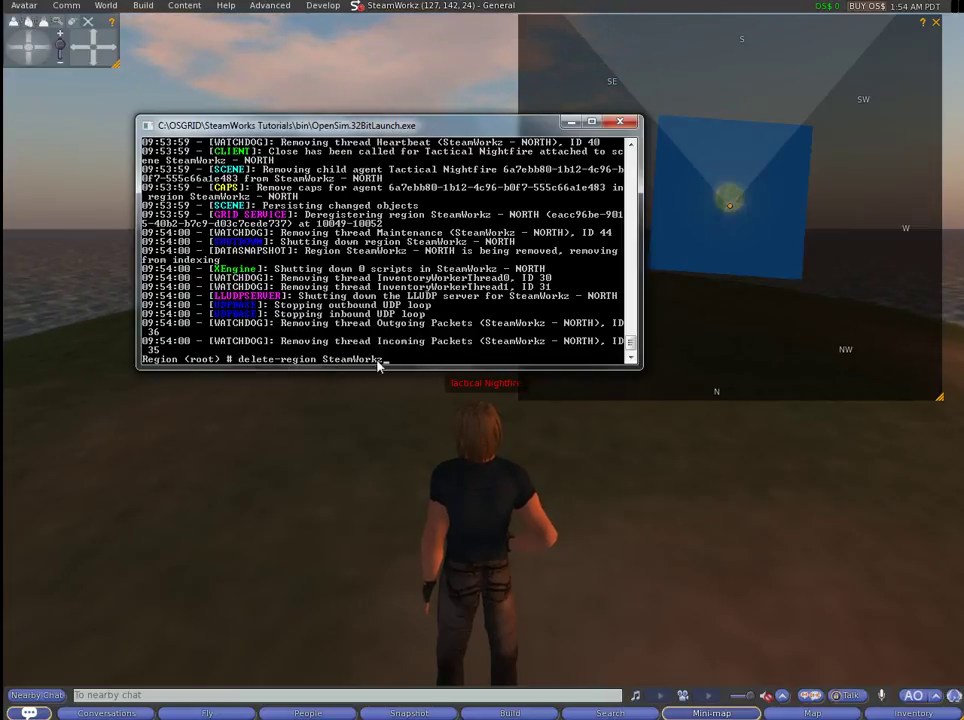
key(BackSpace)
key(BackSpace)
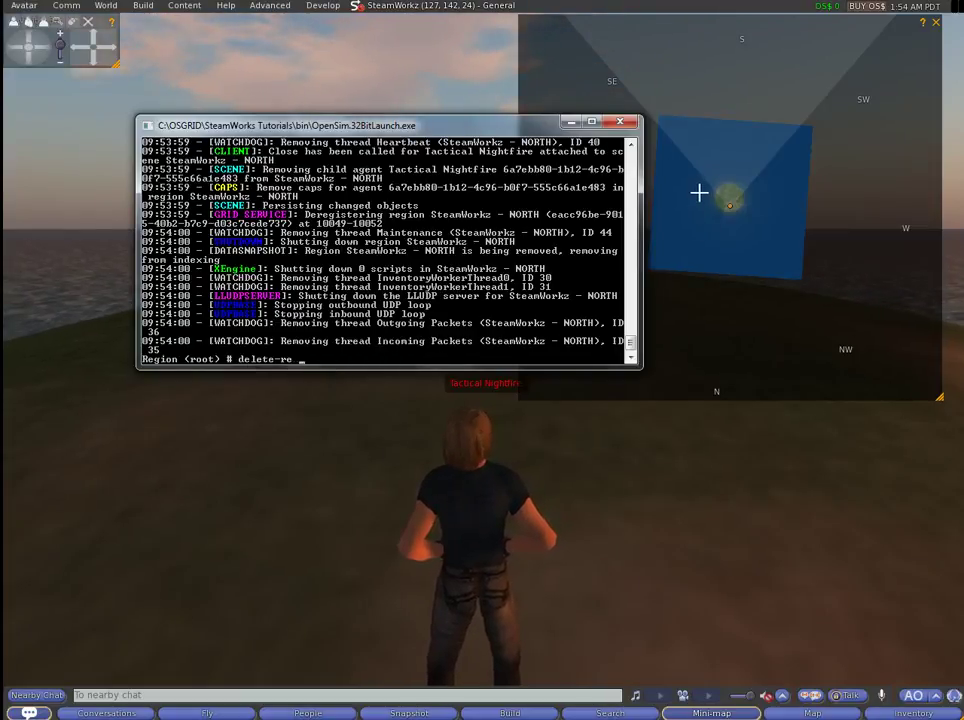
key(BackSpace)
key(BackSpace)
key(BackSpace)
key(BackSpace)
key(BackSpace)
key(BackSpace)
key(BackSpace)
key(BackSpace)
key(BackSpace)
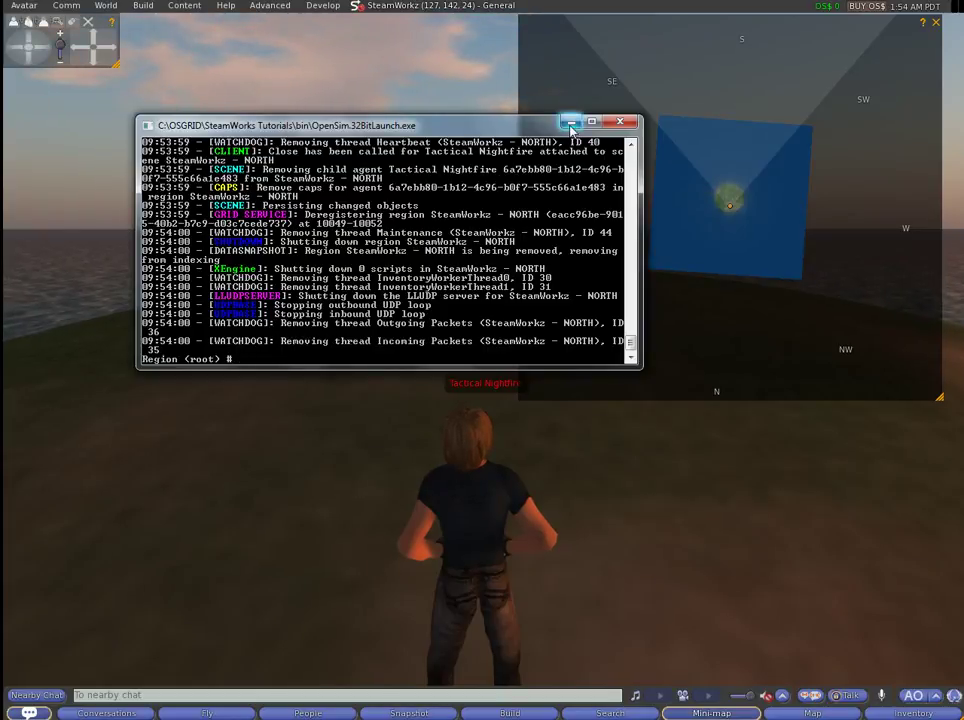
click(571, 123)
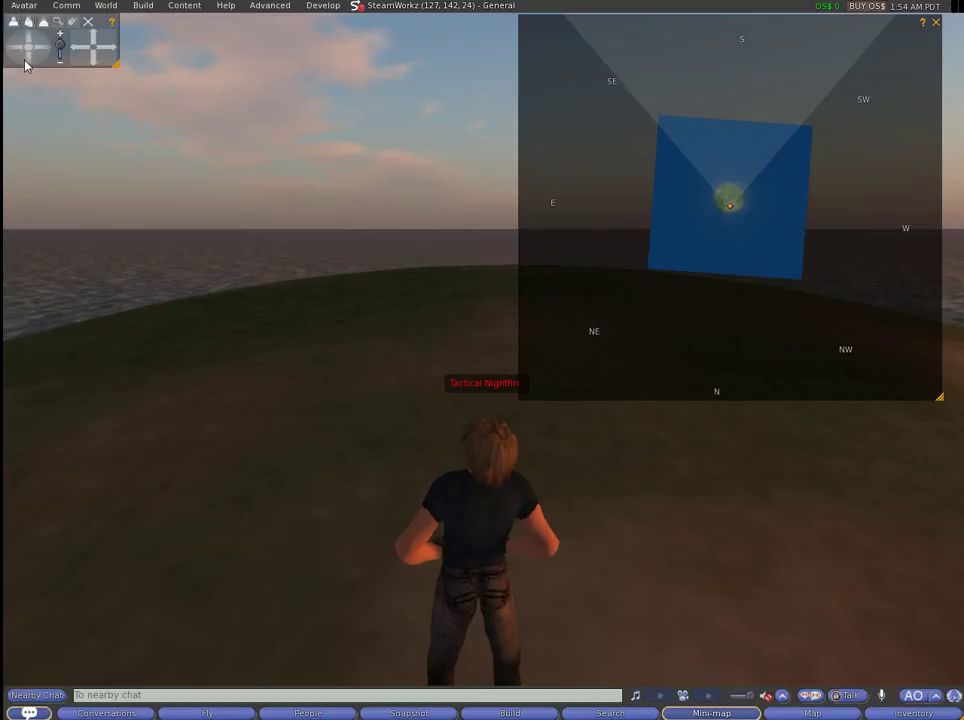
- Orbit the camera around the avatar toward the sunset over the sea
drag(17, 55, 17, 55)
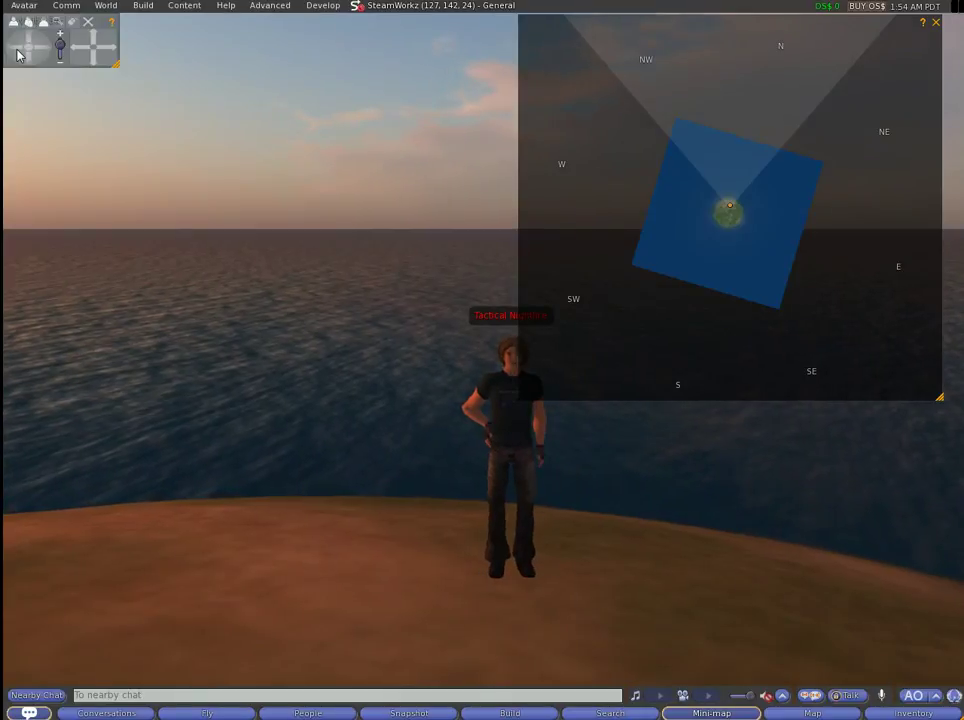